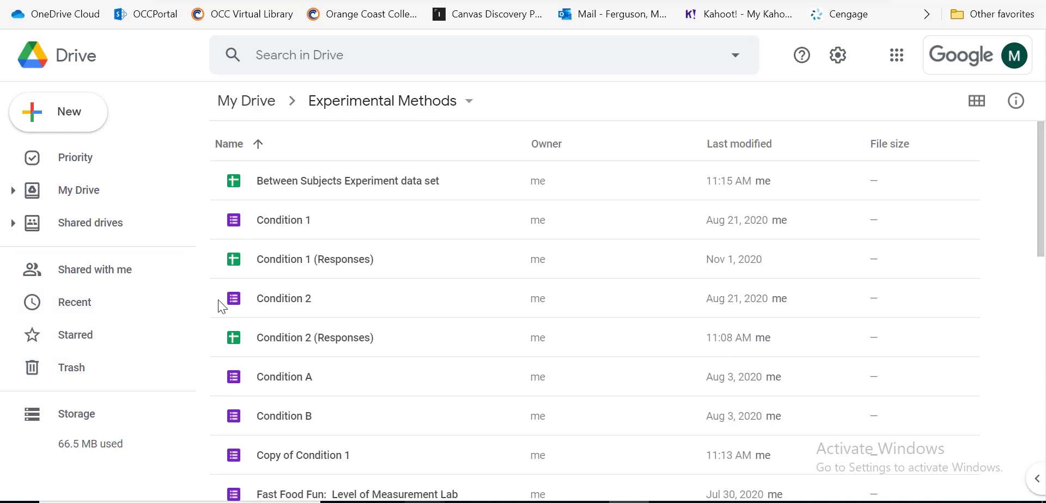
# Open the Condition 1 form and view its collected responses in the linked spreadsheet.
pyautogui.doubleClick(280, 221)
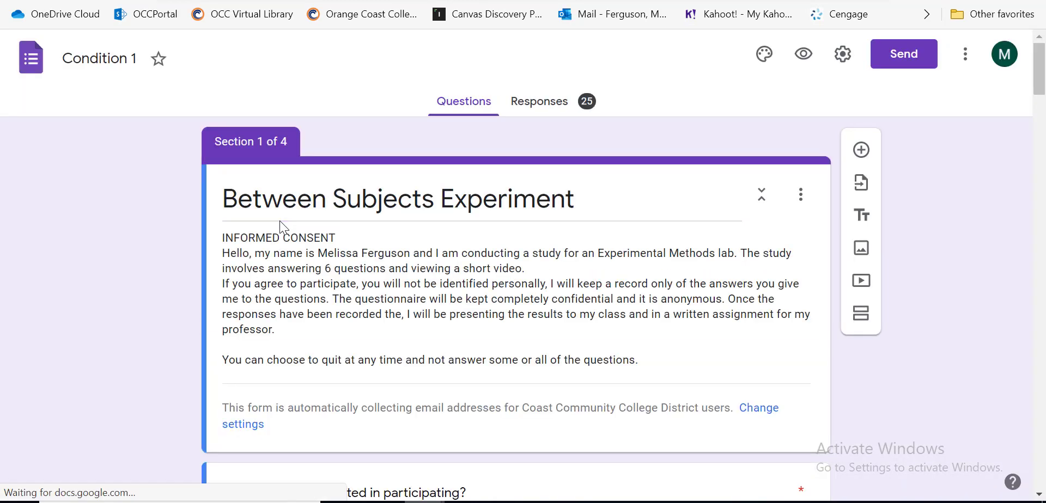
pyautogui.click(530, 104)
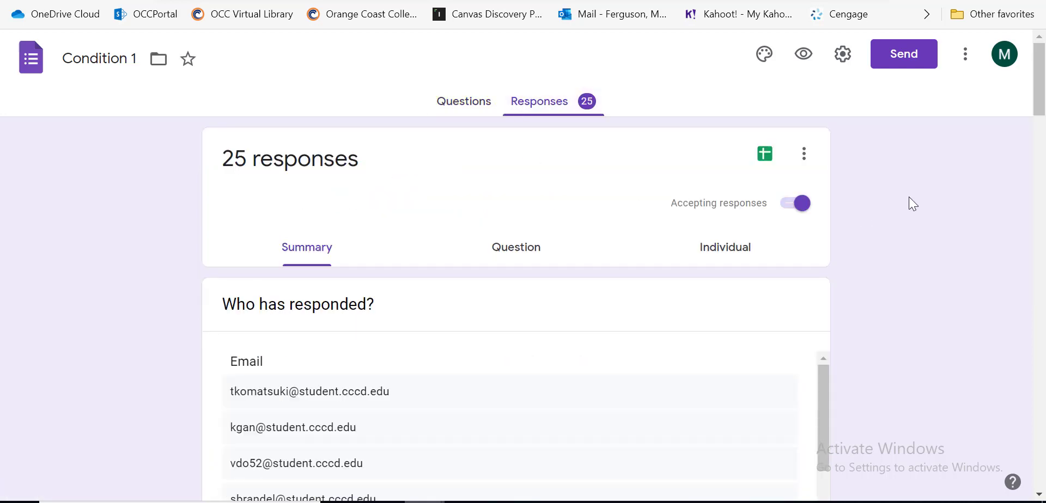
pyautogui.moveTo(1036, 105); pyautogui.dragTo(1001, 90)
pyautogui.click(764, 155)
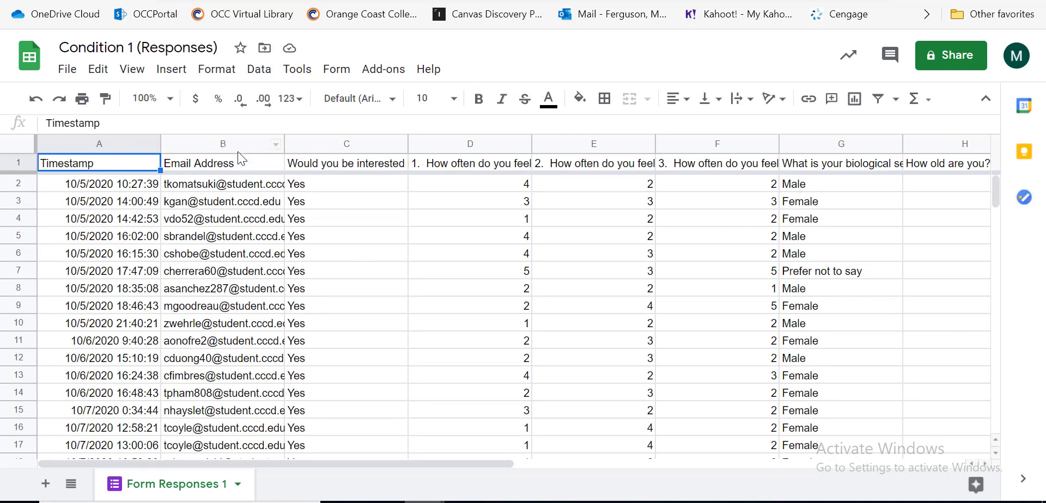
# Create a new blank spreadsheet and name it "Between Subjects Experiment - data set".
pyautogui.click(66, 74)
pyautogui.moveTo(76, 145)
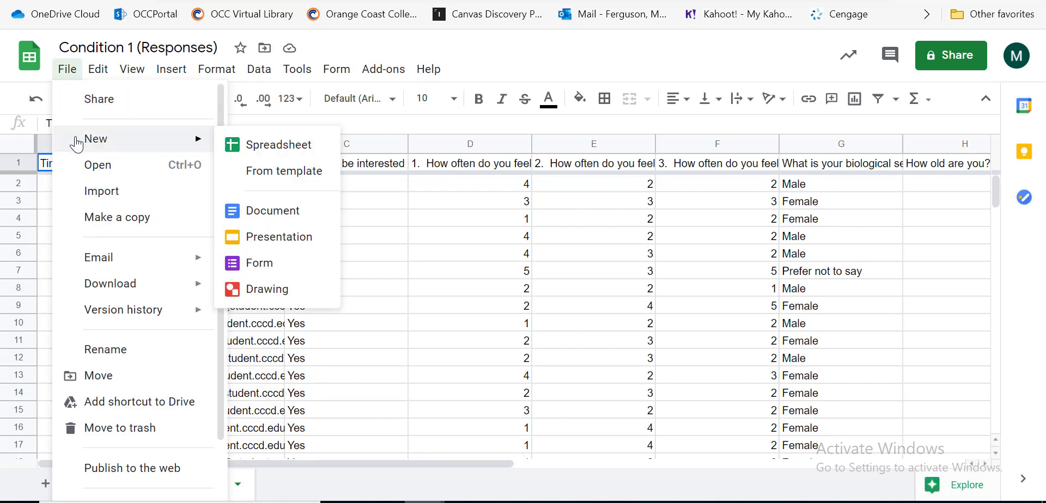
pyautogui.click(235, 146)
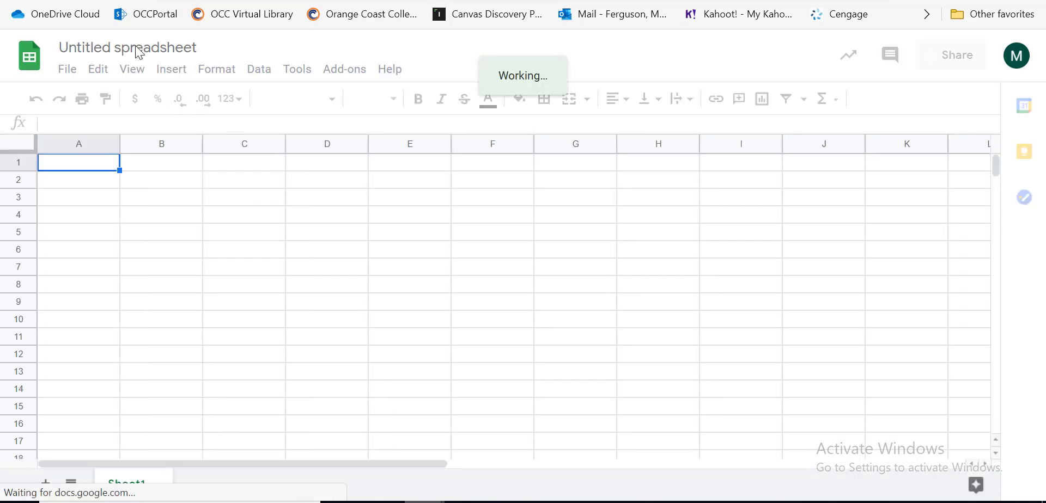
pyautogui.click(194, 44)
pyautogui.write('B')
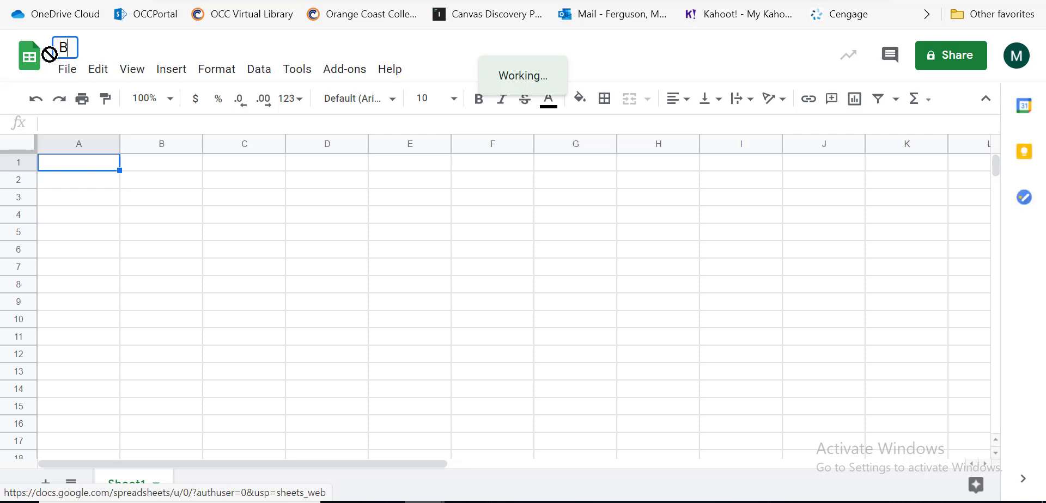
pyautogui.write('etween Subjects ')
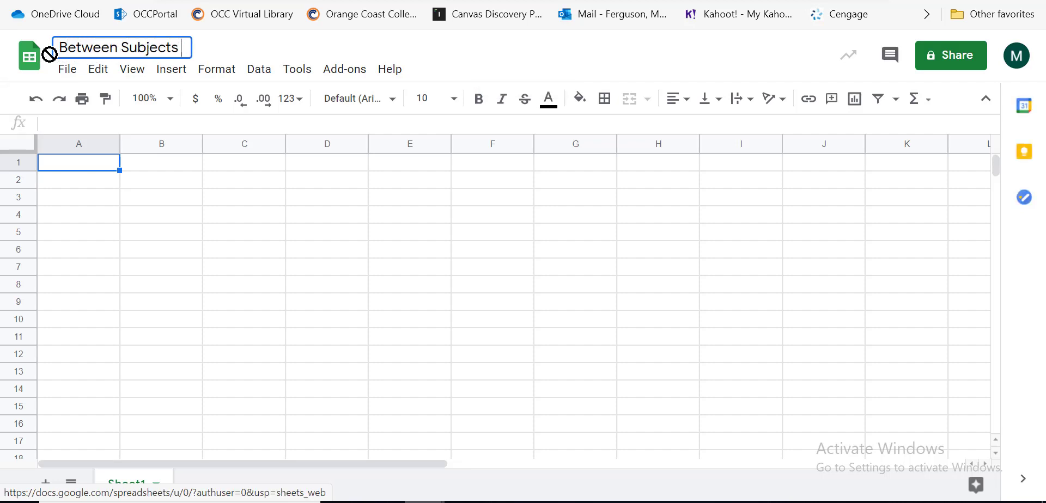
pyautogui.write('Experimetn')
pyautogui.press('BackSpace')
pyautogui.press('BackSpace')
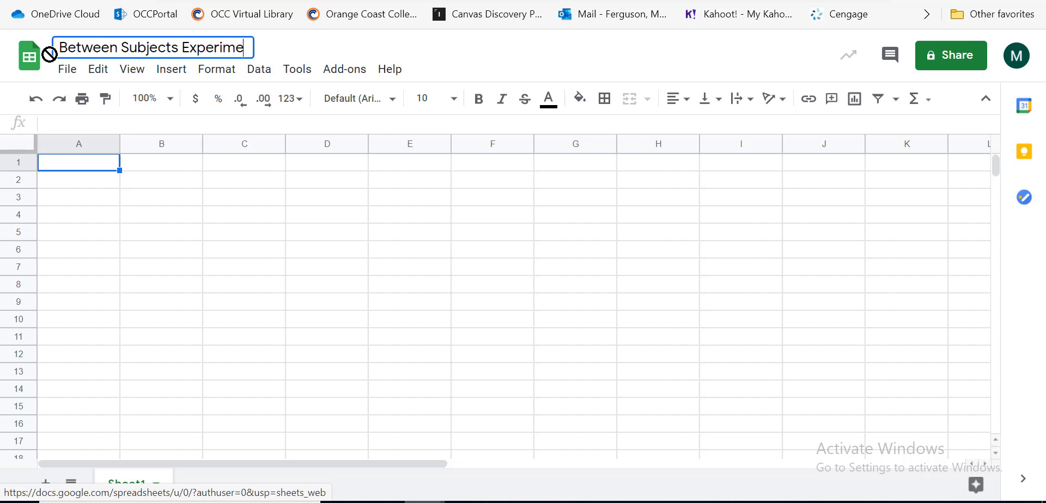
pyautogui.write('nt - data ')
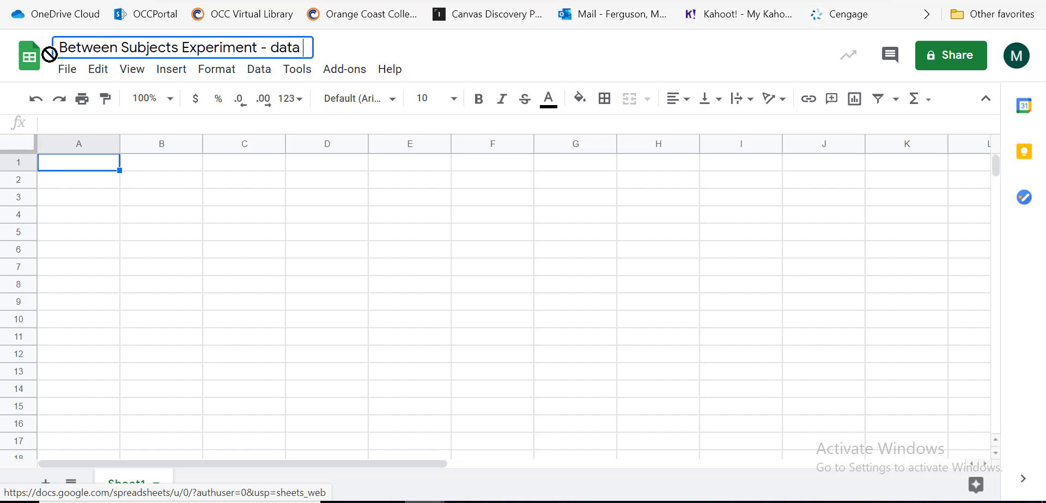
pyautogui.write('set')
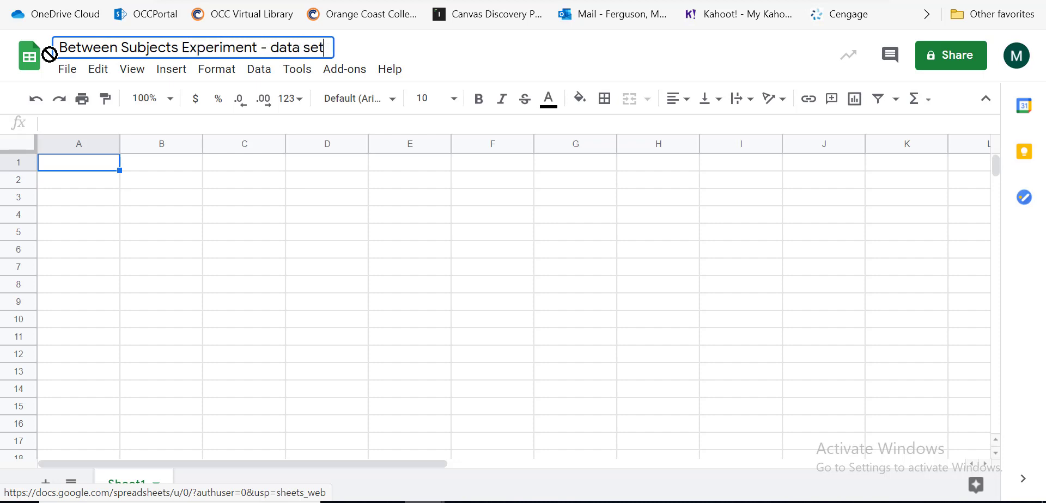
# Enter the column header "Participant #" in cell A1.
pyautogui.click(67, 168)
pyautogui.write('Partic')
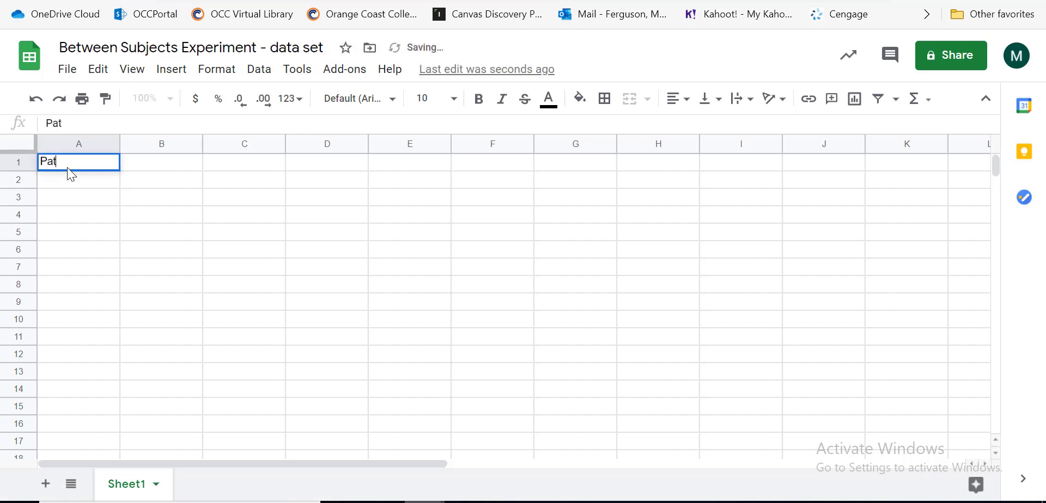
pyautogui.write('ipant')
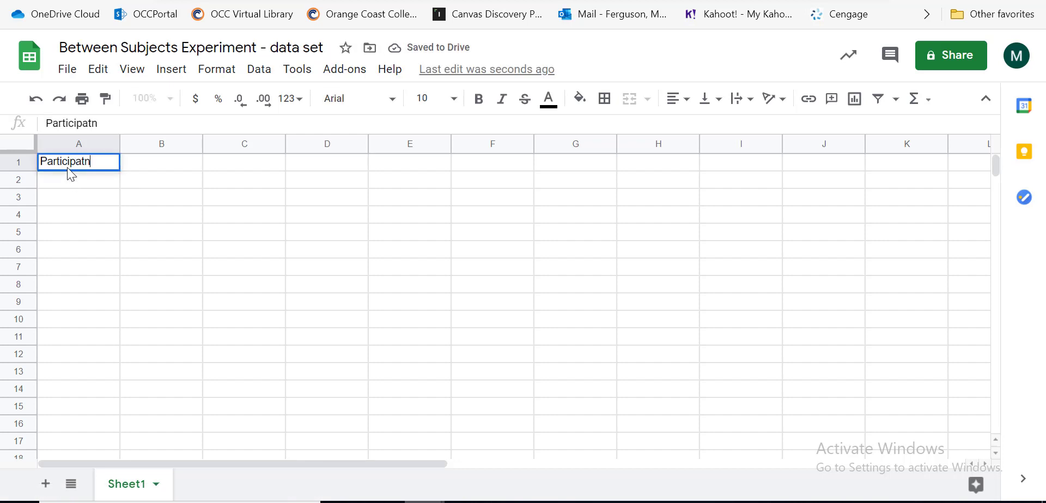
pyautogui.write(' #')
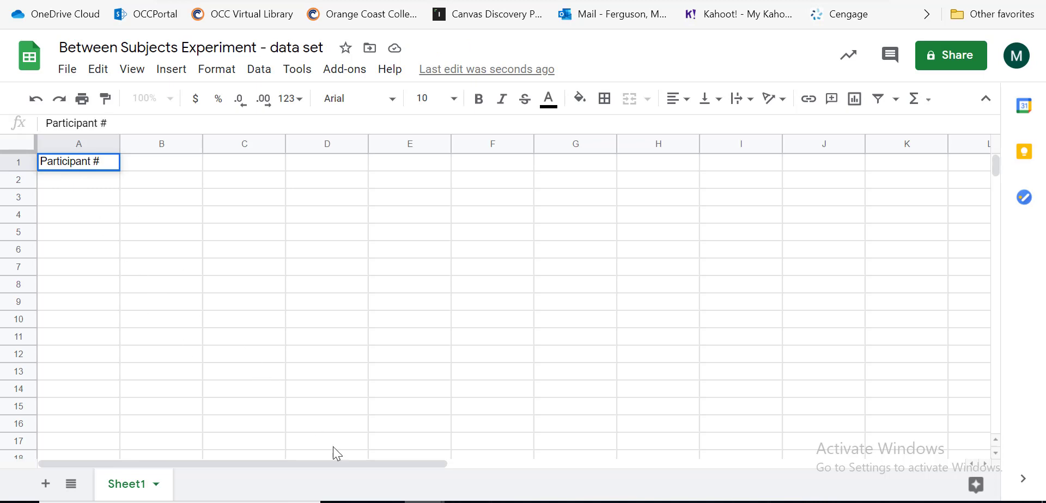
# Copy the three "How often do you feel" columns, D1:F26, from Condition 1 (Responses) into the new data set starting at B1.
pyautogui.moveTo(453, 502)
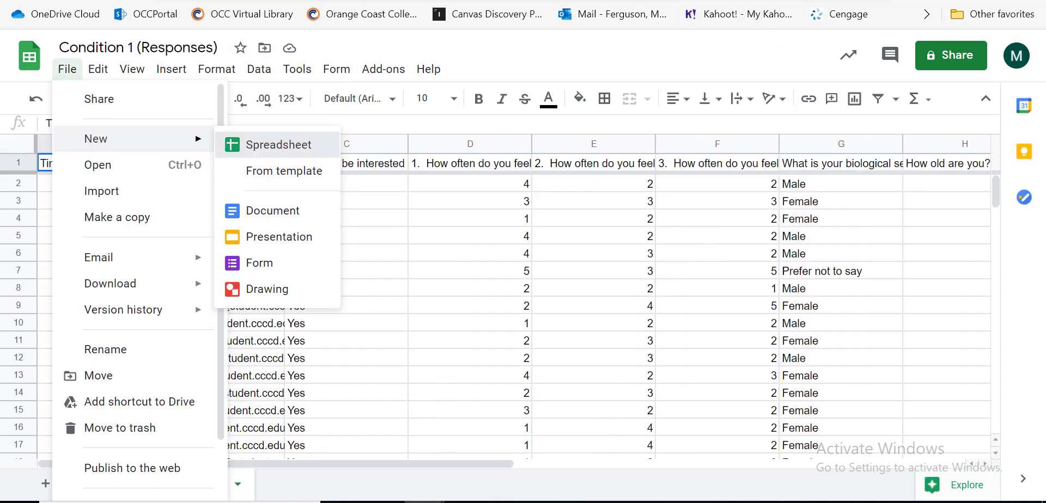
pyautogui.click(376, 214)
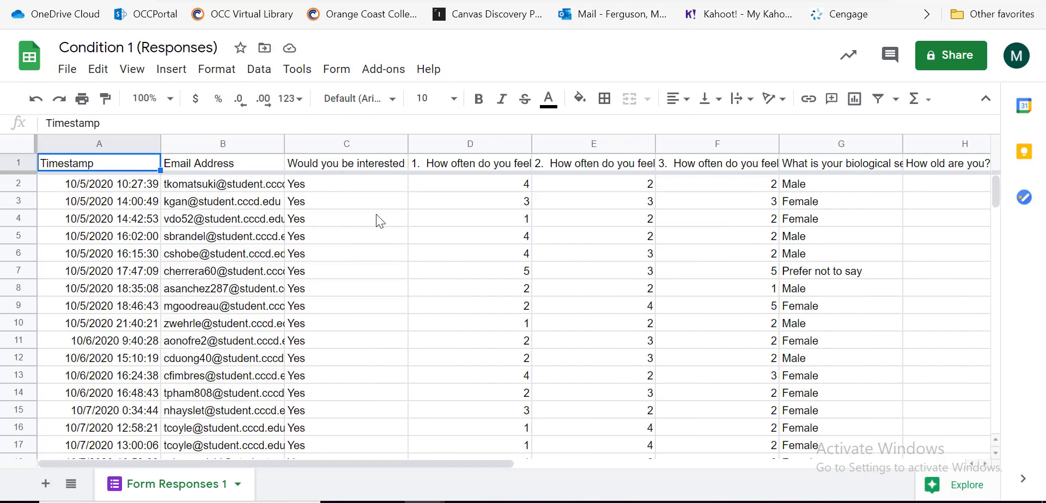
pyautogui.click(73, 146)
pyautogui.click(254, 140)
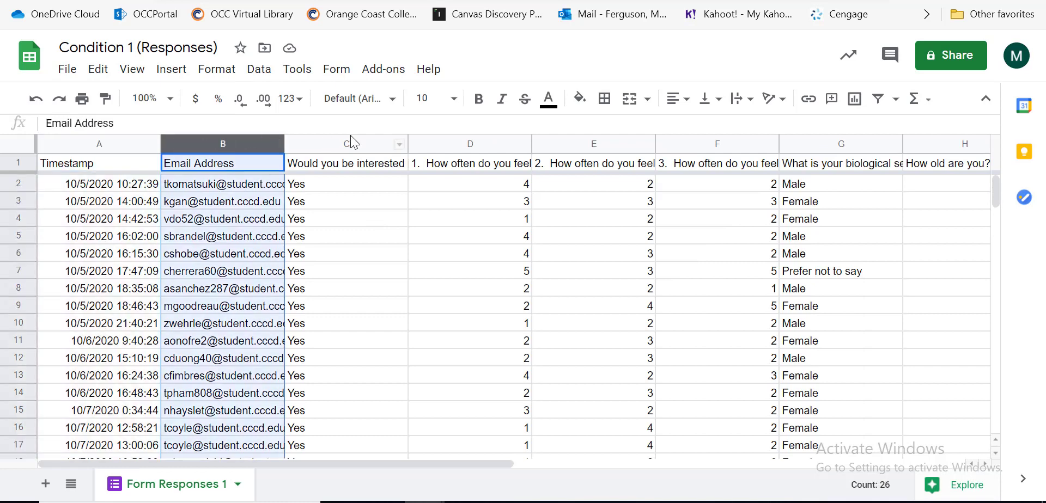
pyautogui.click(351, 137)
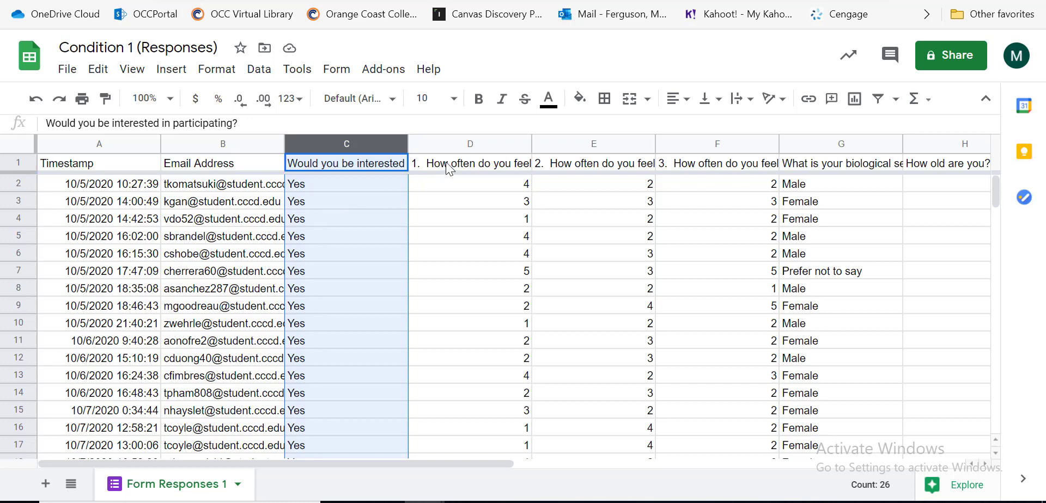
pyautogui.moveTo(448, 169); pyautogui.dragTo(721, 365)
pyautogui.hotkey('ctrl', 'c')
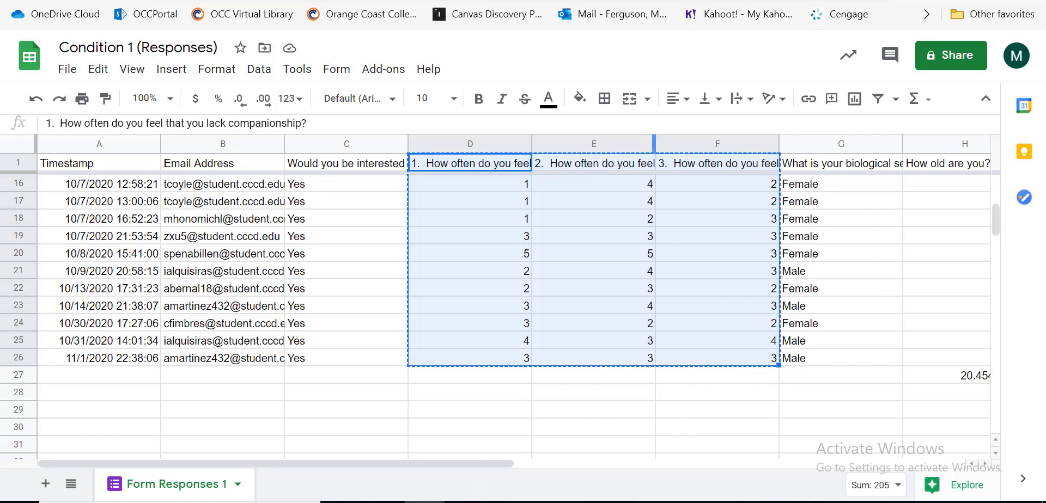
pyautogui.click(348, 1)
pyautogui.click(176, 166)
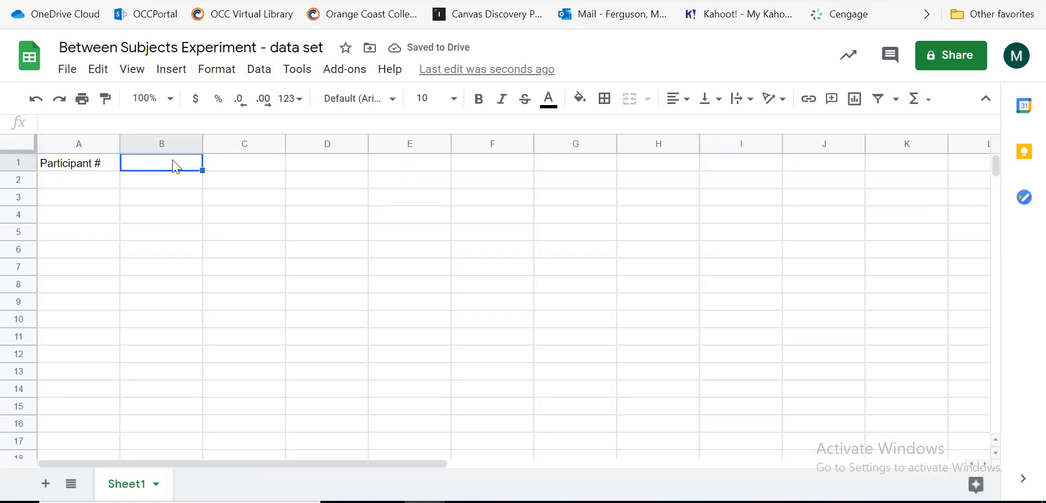
pyautogui.hotkey('ctrl', 'v')
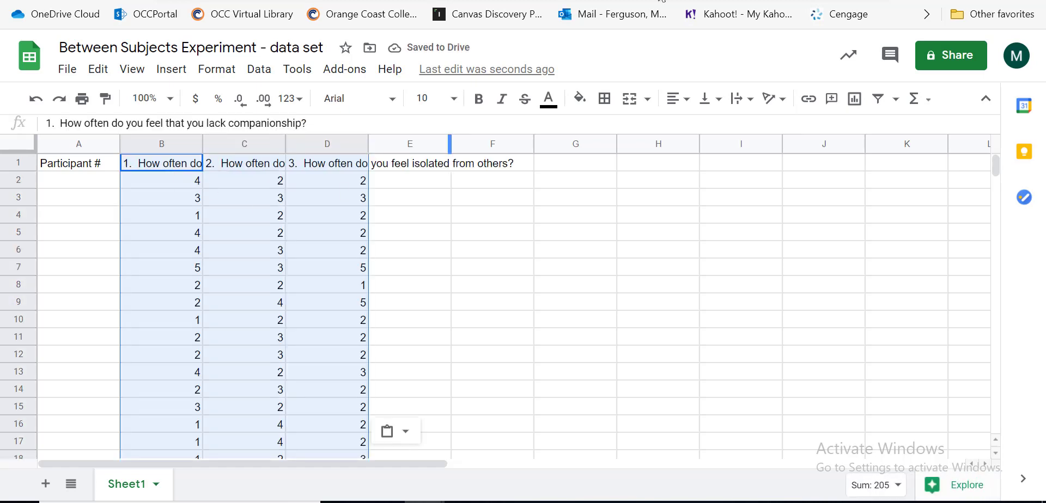
# Copy the biological sex and age columns, G1:H26, from Condition 1 (Responses) into the data set starting at E1.
pyautogui.click(714, 1)
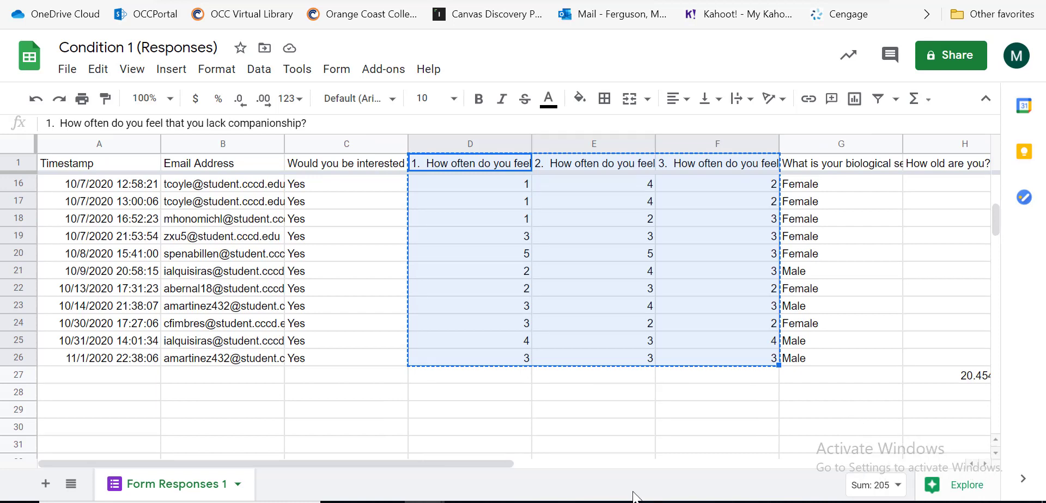
pyautogui.click(983, 466)
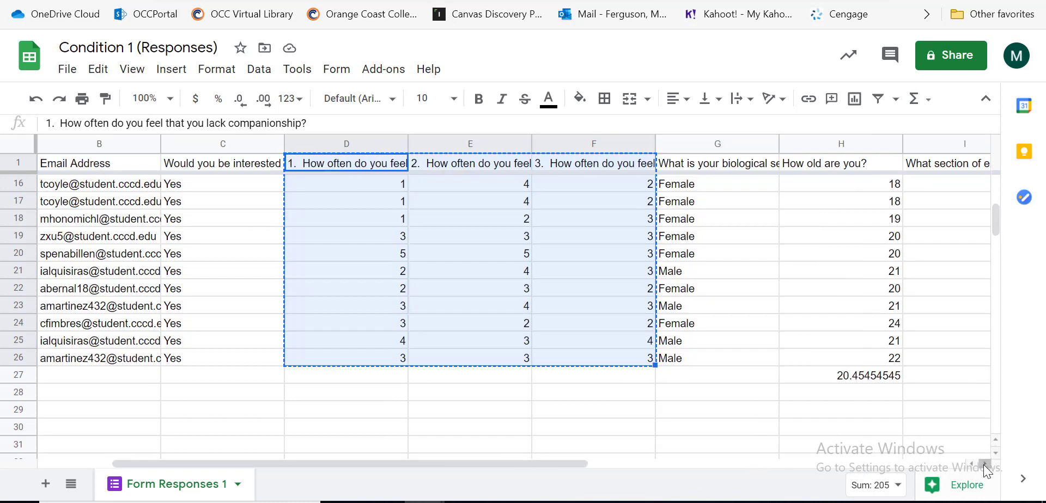
pyautogui.click(983, 466)
pyautogui.click(983, 466)
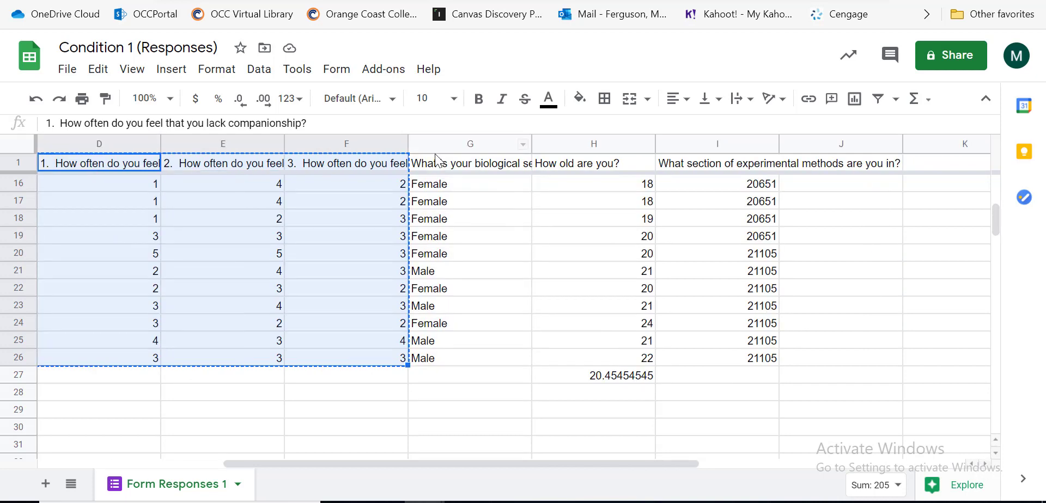
pyautogui.moveTo(436, 167); pyautogui.dragTo(611, 376)
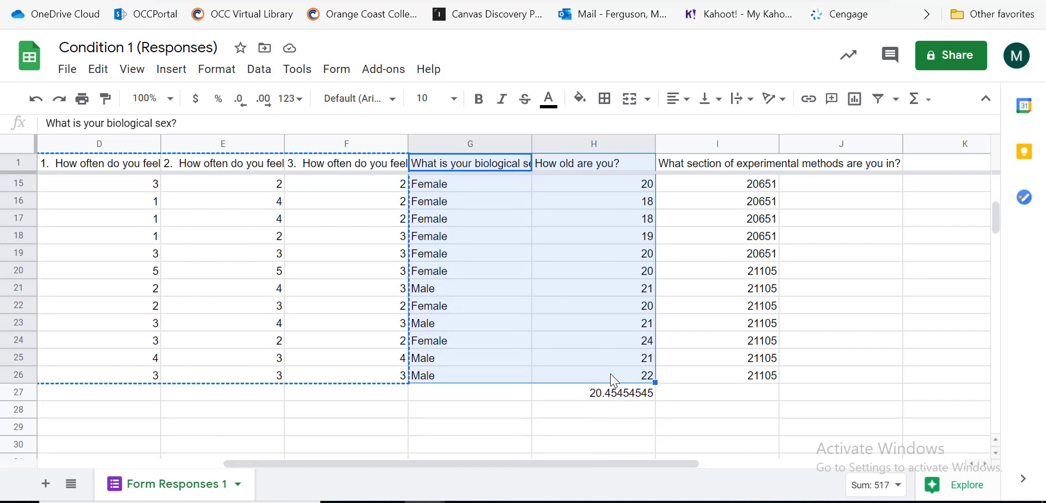
pyautogui.hotkey('ctrl', 'c')
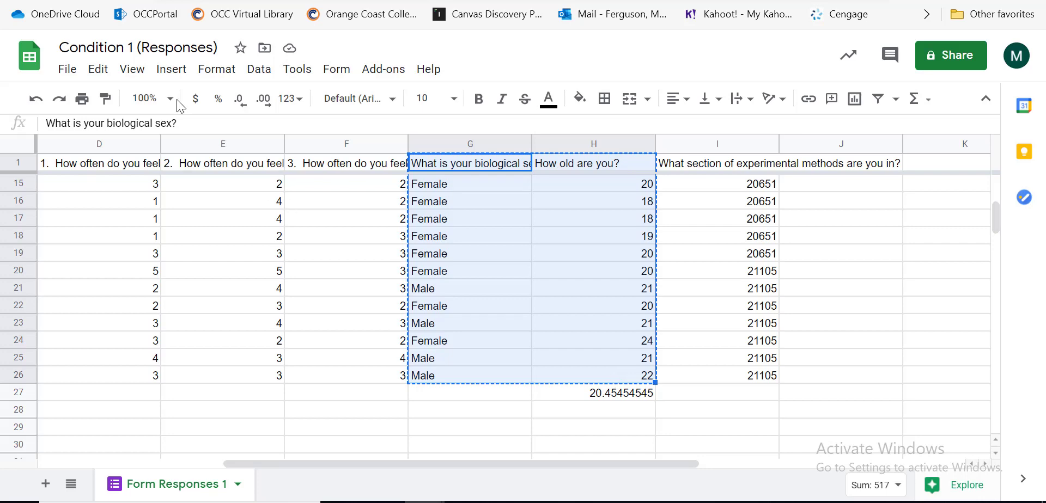
pyautogui.click(98, 69)
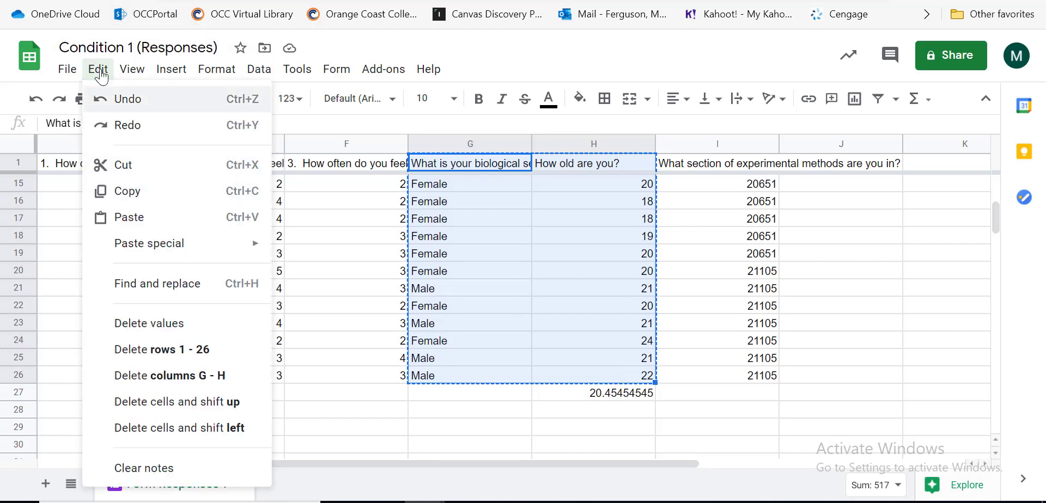
pyautogui.click(132, 70)
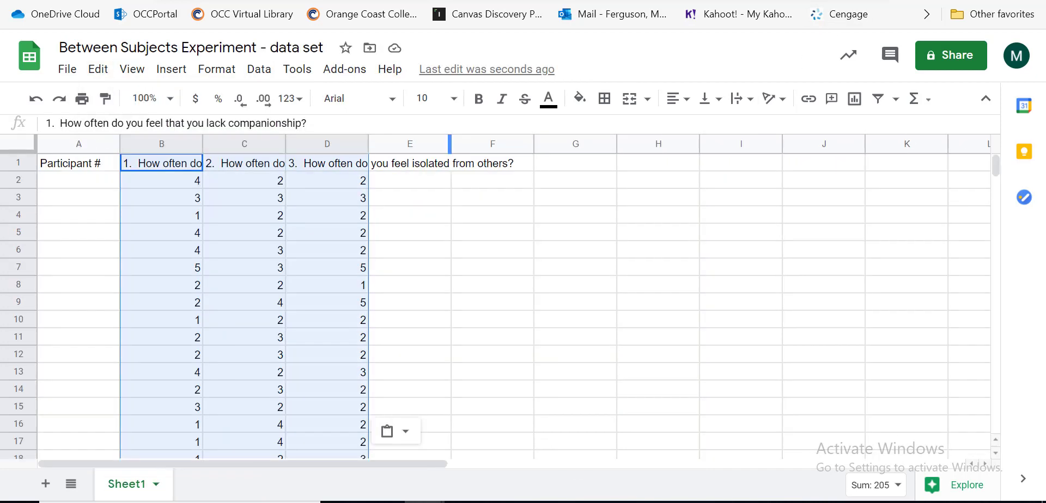
pyautogui.click(388, 168)
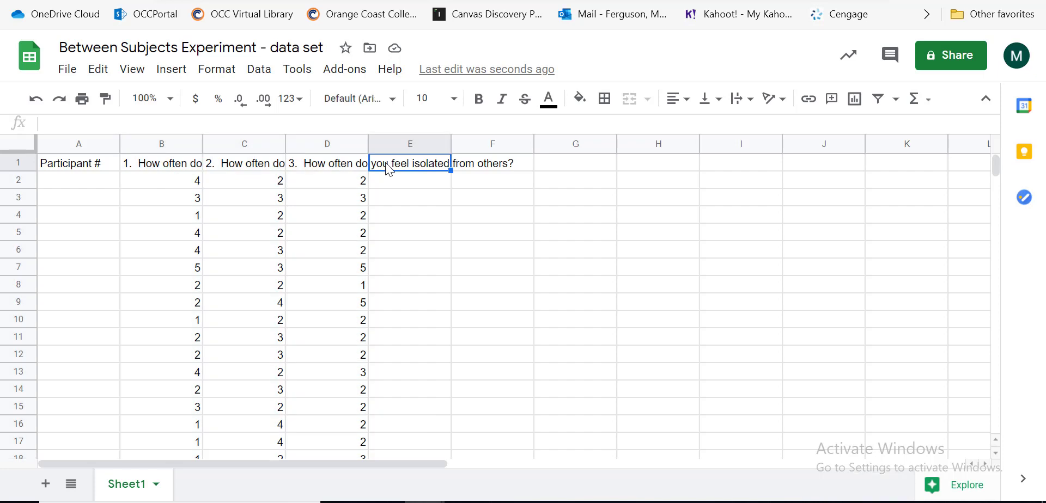
pyautogui.hotkey('ctrl', 'v')
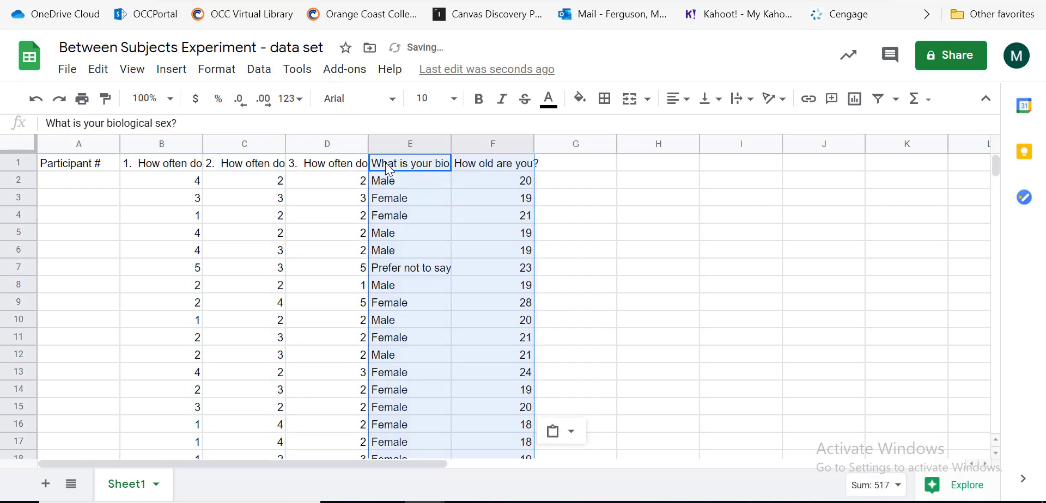
pyautogui.click(98, 69)
pyautogui.click(96, 81)
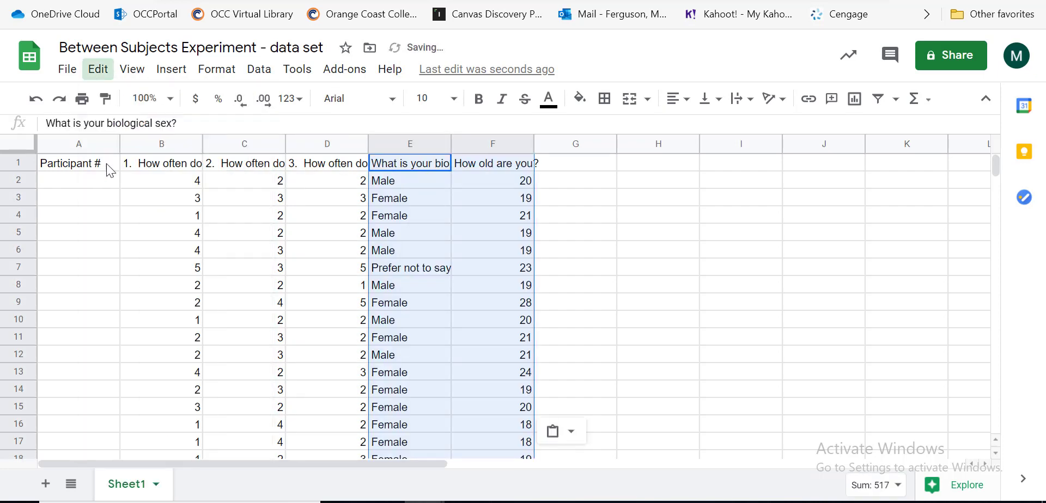
pyautogui.click(100, 74)
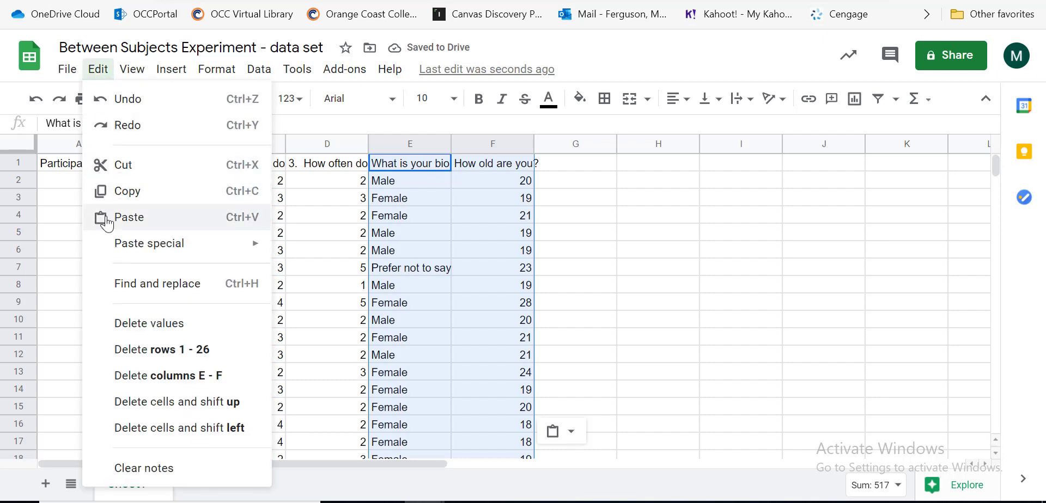
pyautogui.click(566, 232)
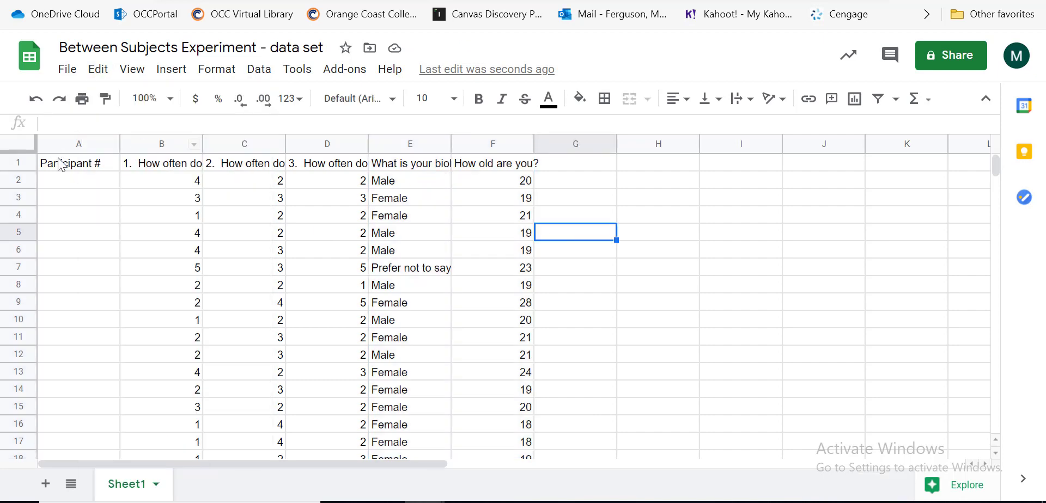
# Number the participants 1 through 25 in the Participant # column, A2:A26.
pyautogui.click(69, 181)
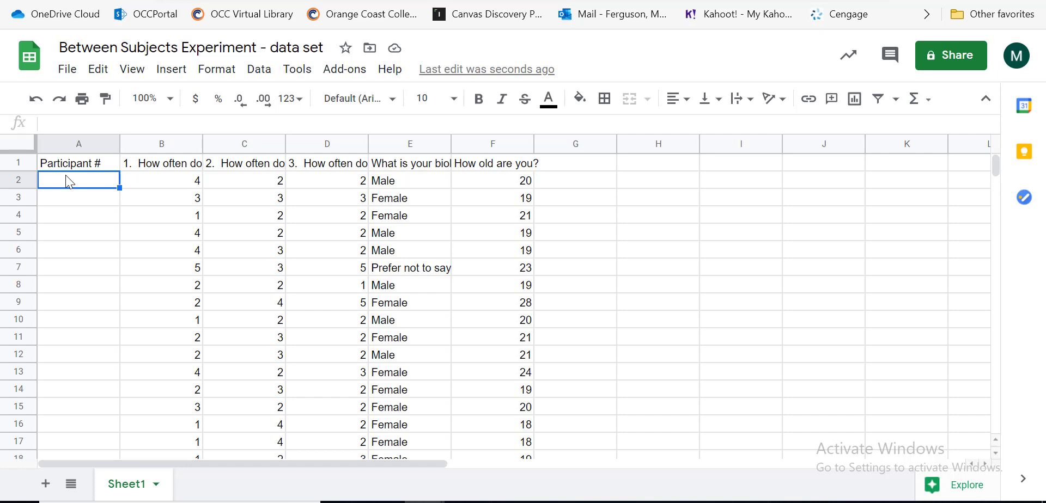
pyautogui.write('1 2 3')
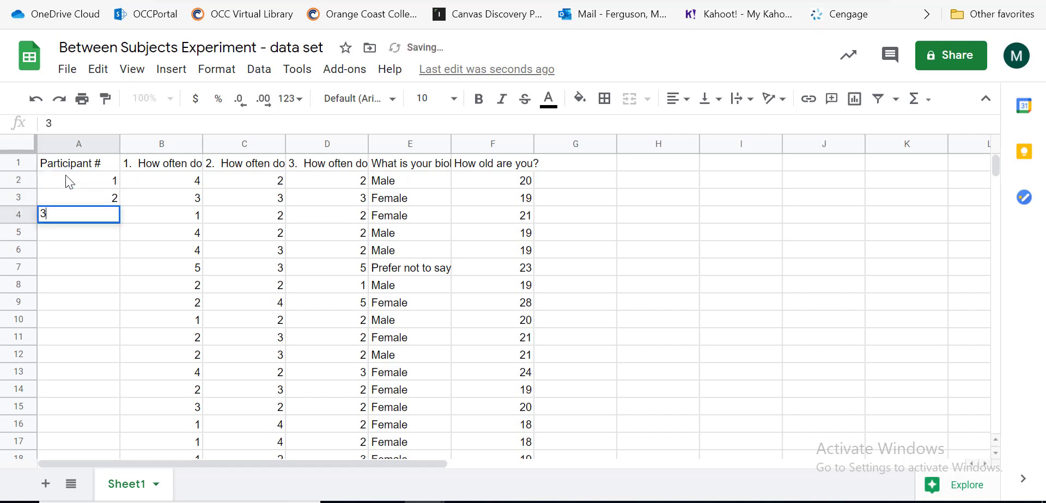
pyautogui.write(' 4 5 6')
pyautogui.press('Return')
pyautogui.write('7')
pyautogui.press('Return')
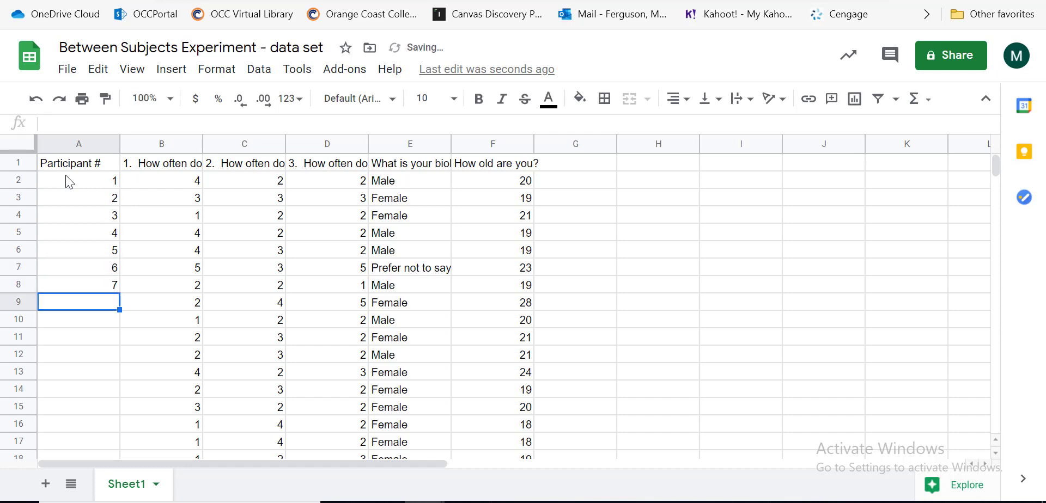
pyautogui.write('8')
pyautogui.press('Return')
pyautogui.write('9')
pyautogui.press('Return')
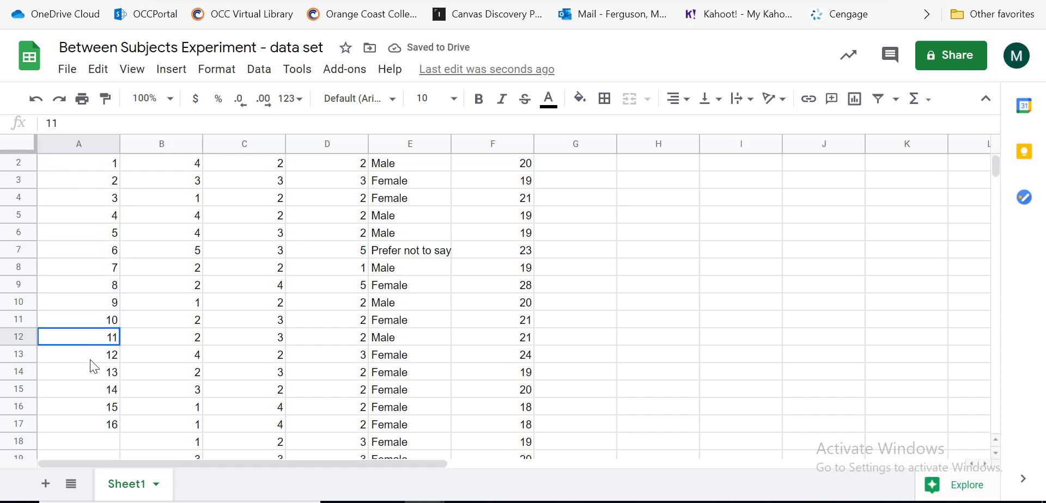
pyautogui.moveTo(91, 366); pyautogui.dragTo(117, 457)
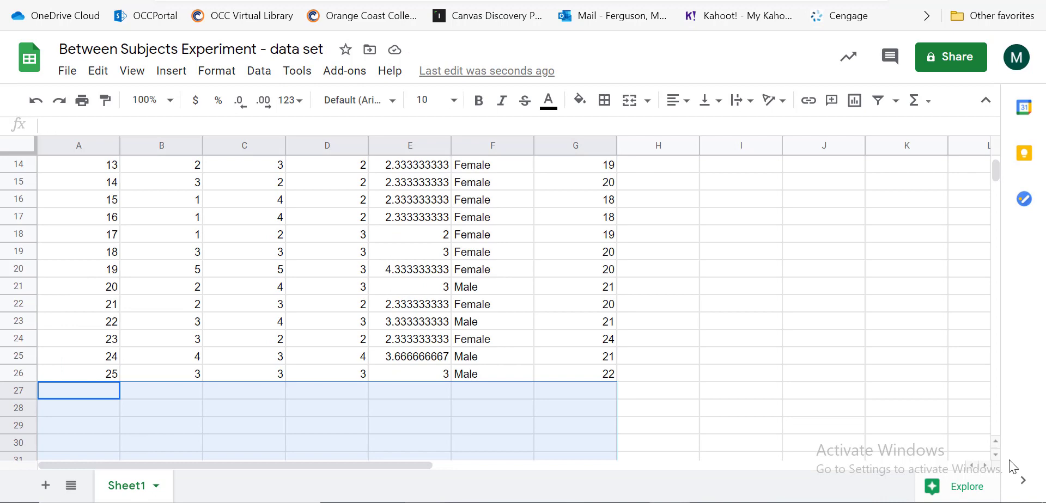
# Insert a new column before the first "How often do you feel" question and head it "Condition" in B1.
pyautogui.scroll(5, 927, 426)
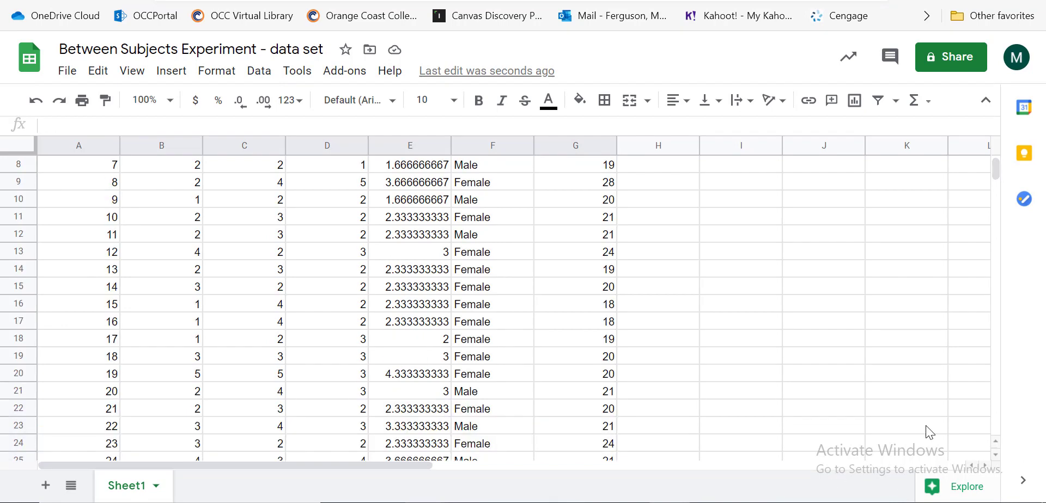
pyautogui.click(165, 148)
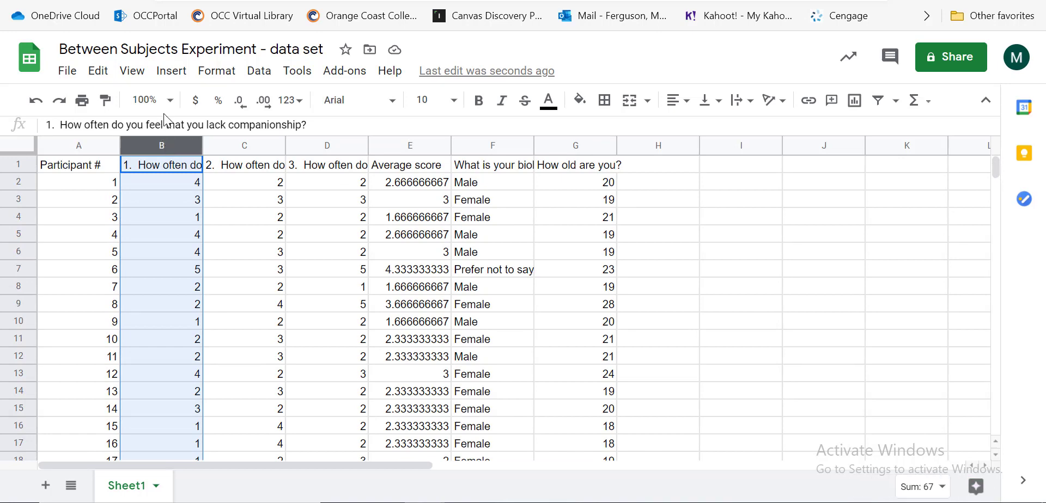
pyautogui.click(170, 76)
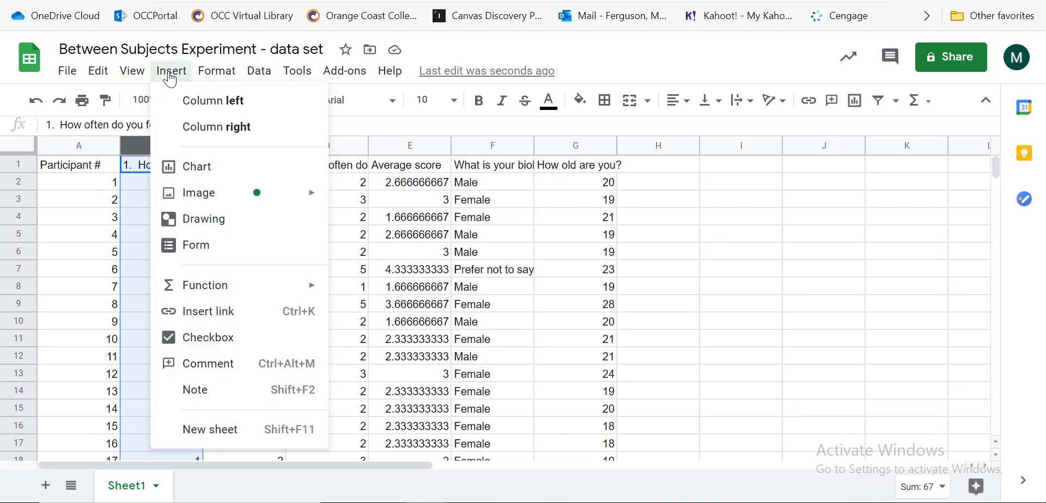
pyautogui.click(180, 102)
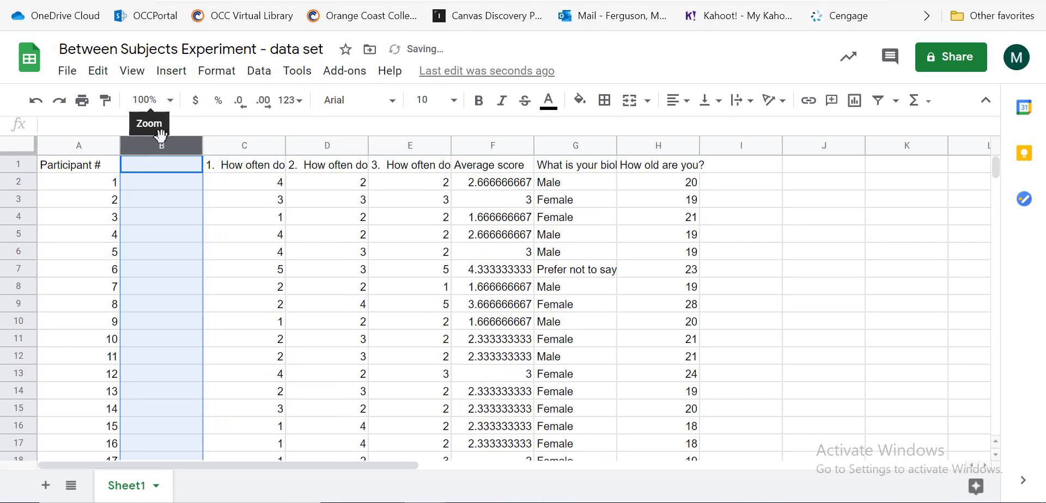
pyautogui.click(155, 165)
pyautogui.write('Condition')
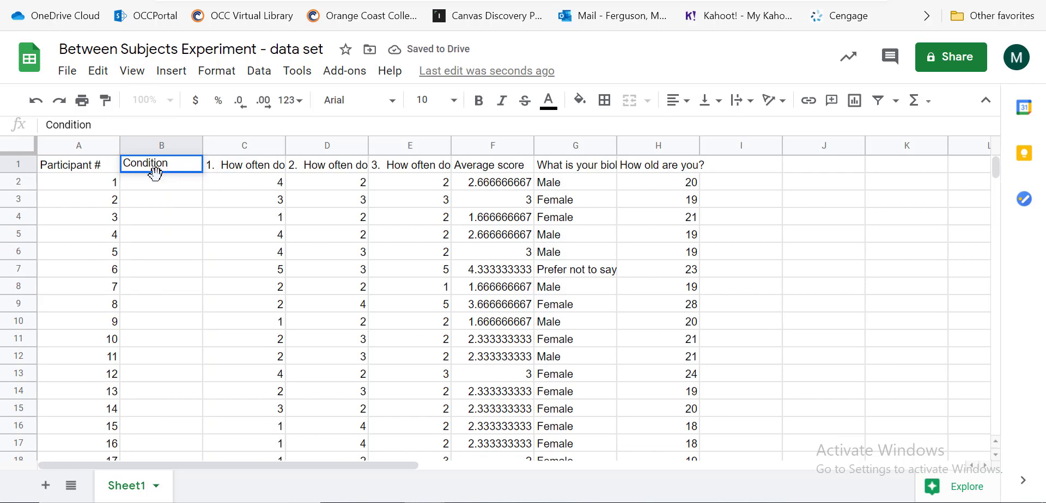
# Enter the condition value 1 for participants 1 through 14 in B2:B15.
pyautogui.click(158, 181)
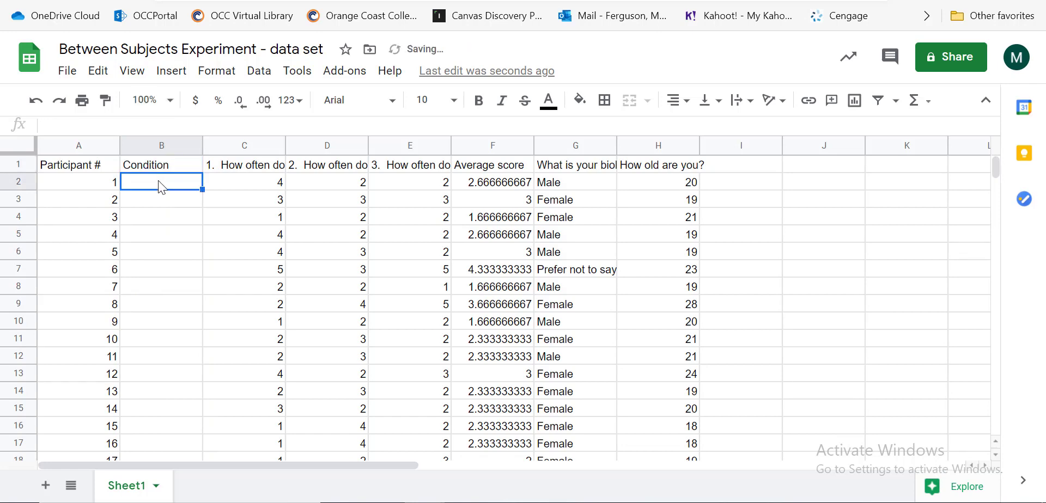
pyautogui.write('1')
pyautogui.press('Return')
pyautogui.write('1')
pyautogui.press('Return')
pyautogui.write('1')
pyautogui.press('Return')
pyautogui.write('1')
pyautogui.press('Return')
pyautogui.write('1 1 1 1 1 1 1 1 1')
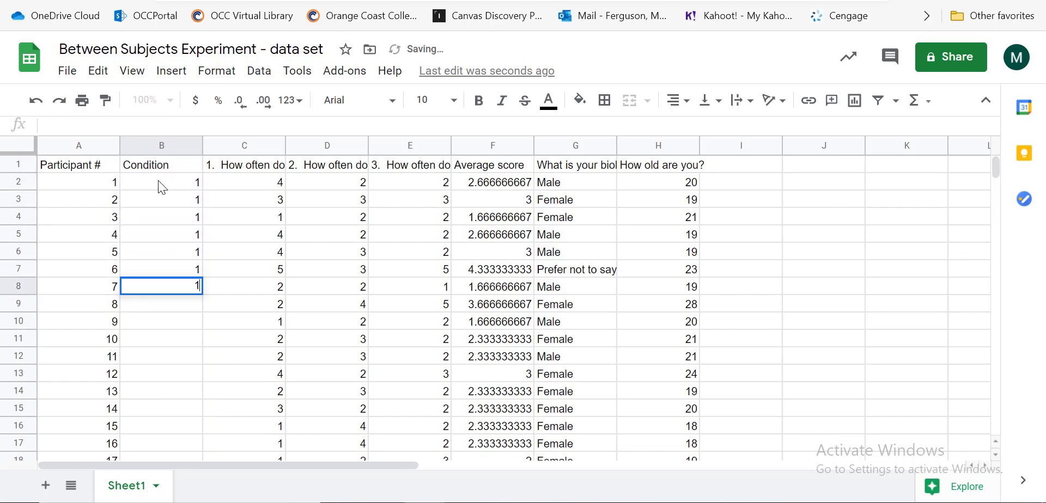
pyautogui.press('Return')
pyautogui.write('1')
pyautogui.press('Return')
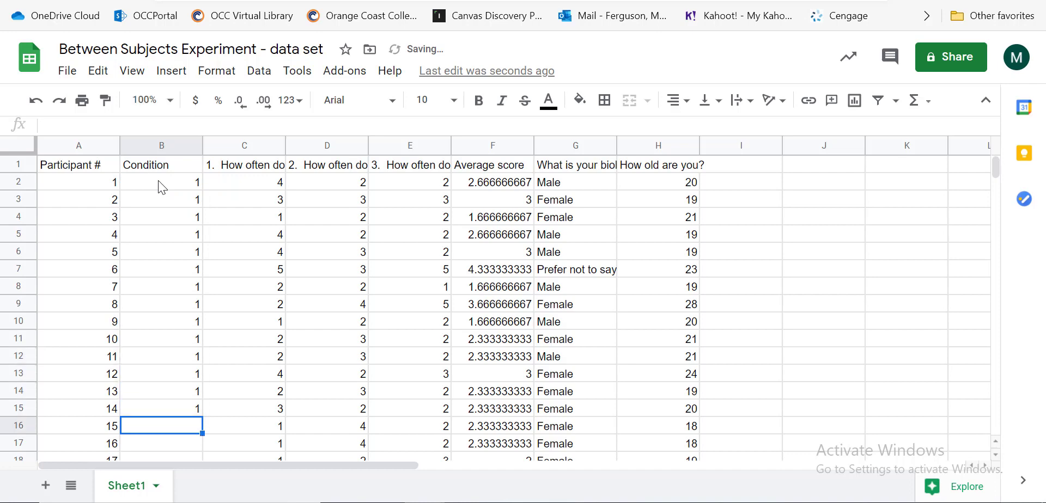
# Fill the condition value 1 down through B26 for the remaining participants up to number 25.
pyautogui.moveTo(175, 204); pyautogui.dragTo(198, 403)
pyautogui.scroll(-3, 198, 403)
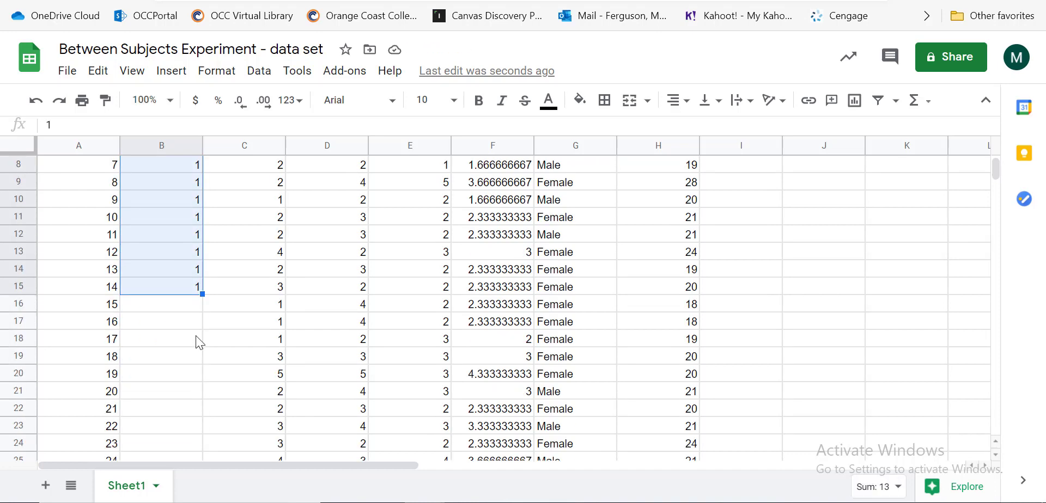
pyautogui.scroll(-1, 197, 312)
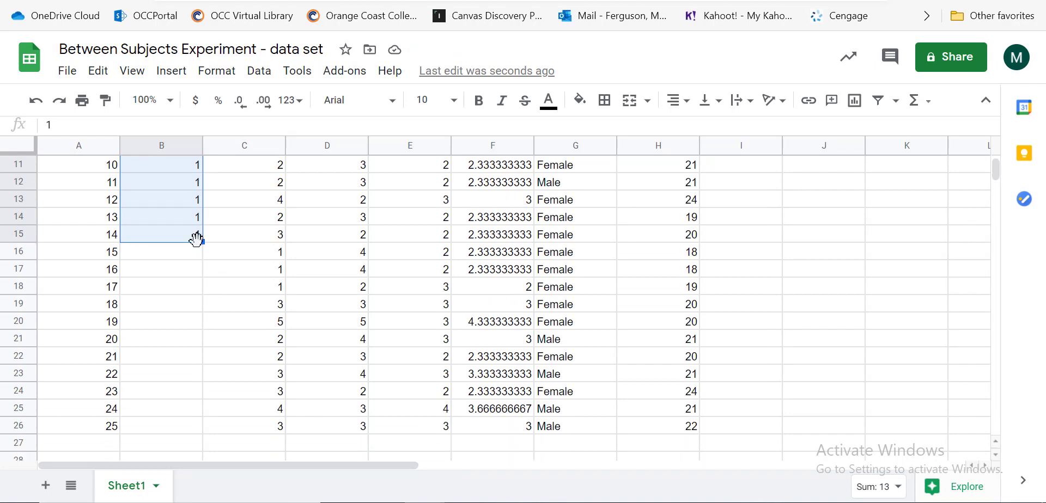
pyautogui.moveTo(199, 237); pyautogui.dragTo(179, 430)
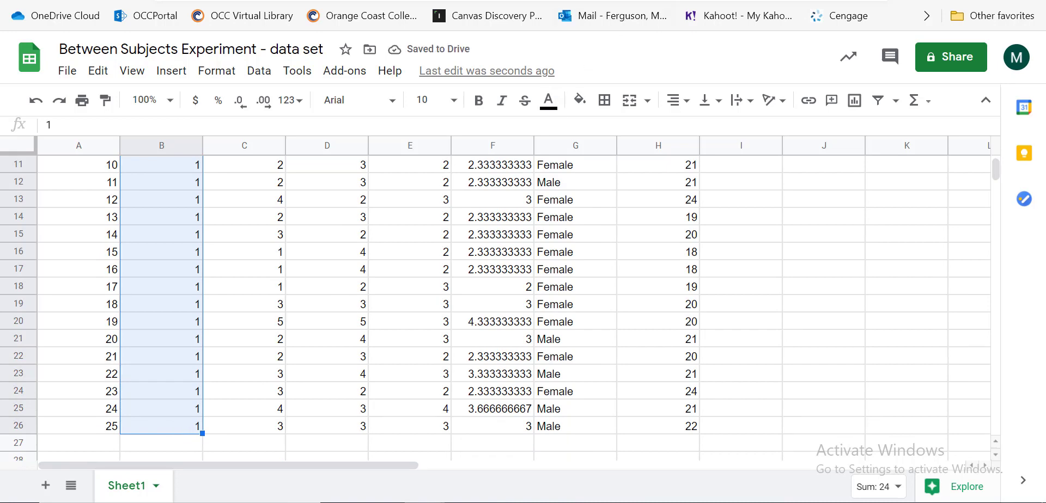
# Switch to the Condition 2 form and open its responses as a spreadsheet.
pyautogui.hotkey('ctrl', 'Tab')
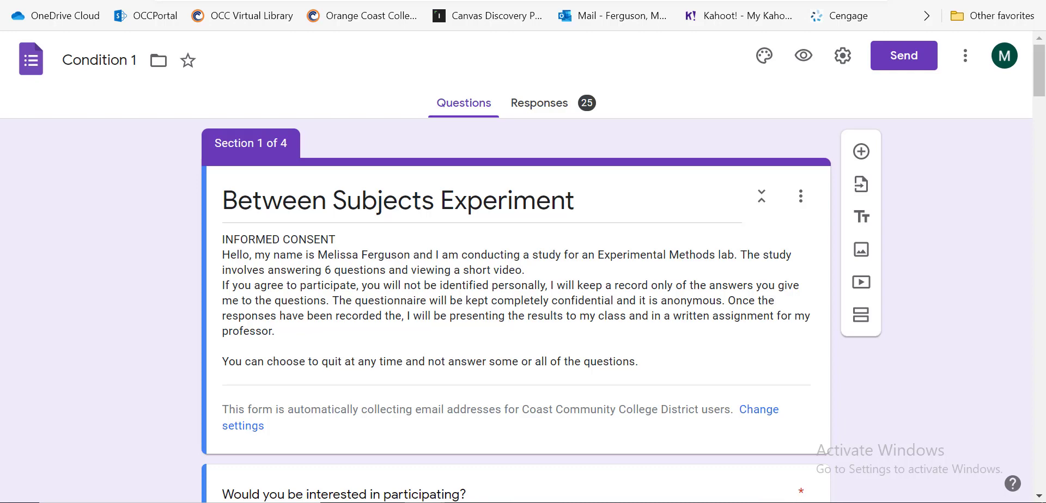
pyautogui.hotkey('ctrl', 'Tab')
pyautogui.doubleClick(282, 295)
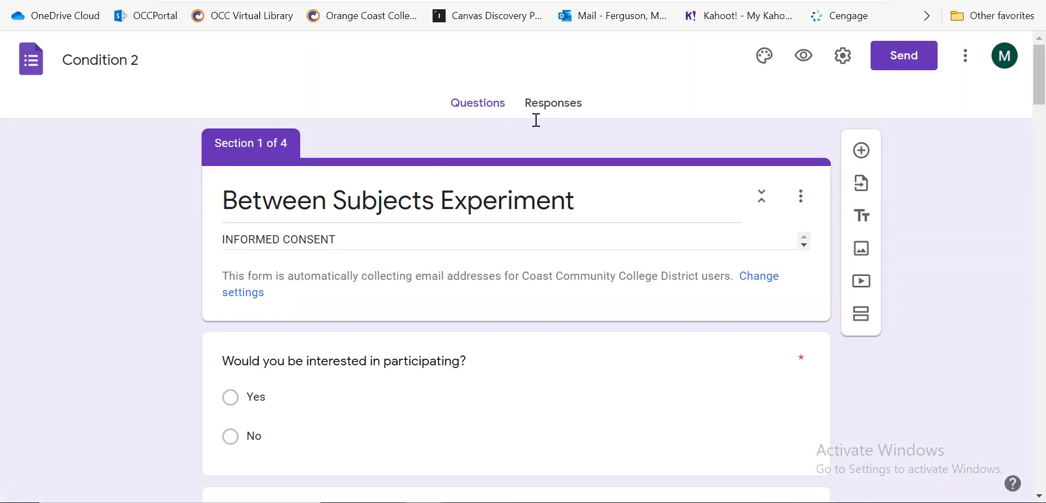
pyautogui.click(554, 105)
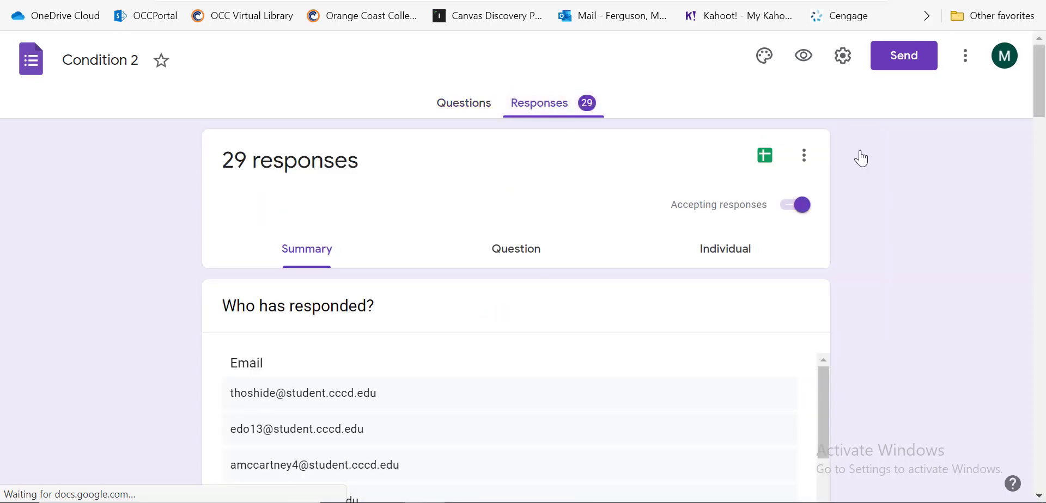
pyautogui.moveTo(1040, 105)
pyautogui.mouseDown()
pyautogui.moveTo(1044, 448)
pyautogui.moveTo(1038, 92)
pyautogui.mouseUp()
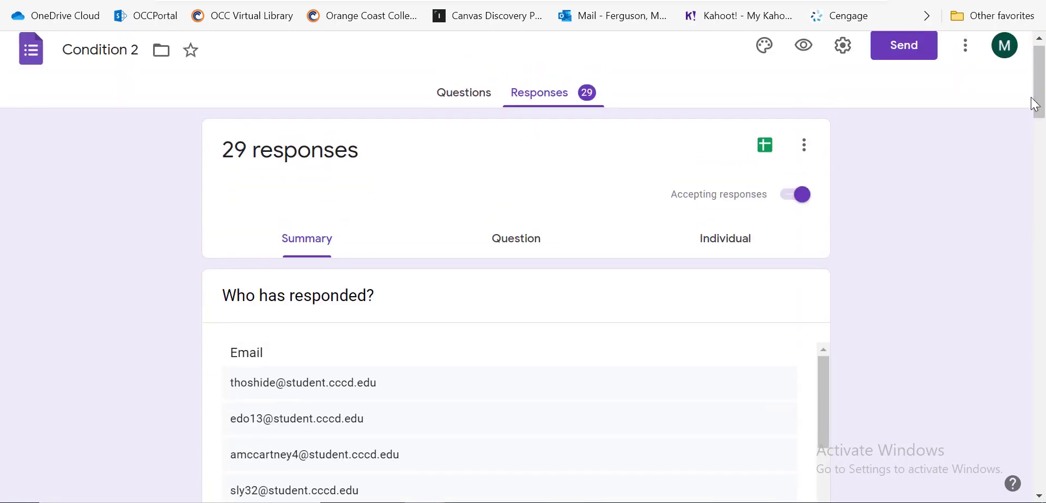
pyautogui.click(765, 145)
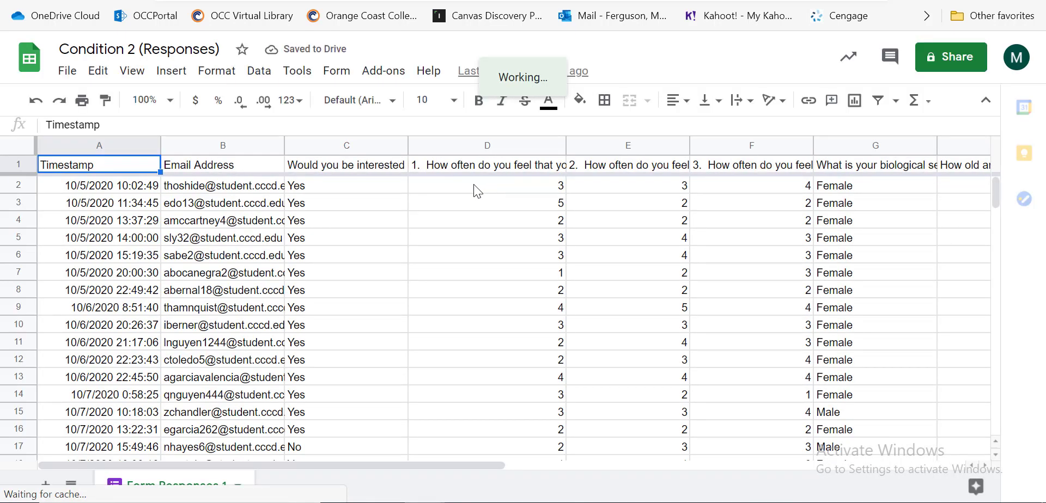
# Copy the question, biological sex and age responses without their headers, D2:H30, from Condition 2 (Responses).
pyautogui.moveTo(425, 465); pyautogui.dragTo(506, 467)
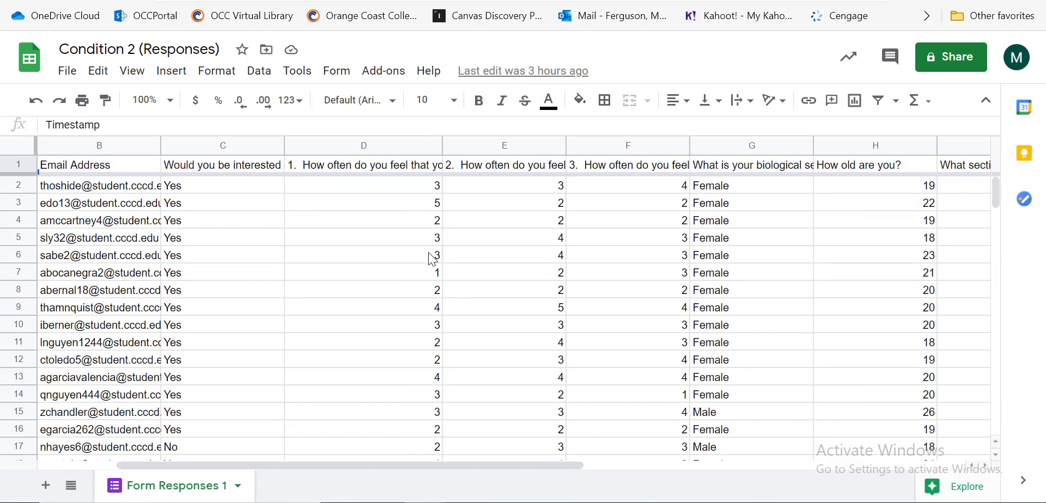
pyautogui.click(430, 188)
pyautogui.moveTo(442, 190); pyautogui.dragTo(843, 329)
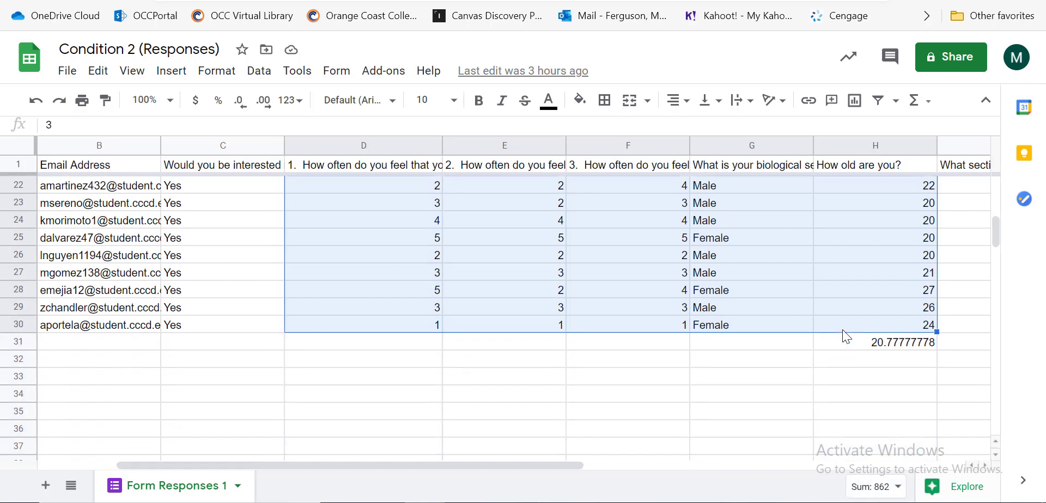
pyautogui.hotkey('ctrl', 'c')
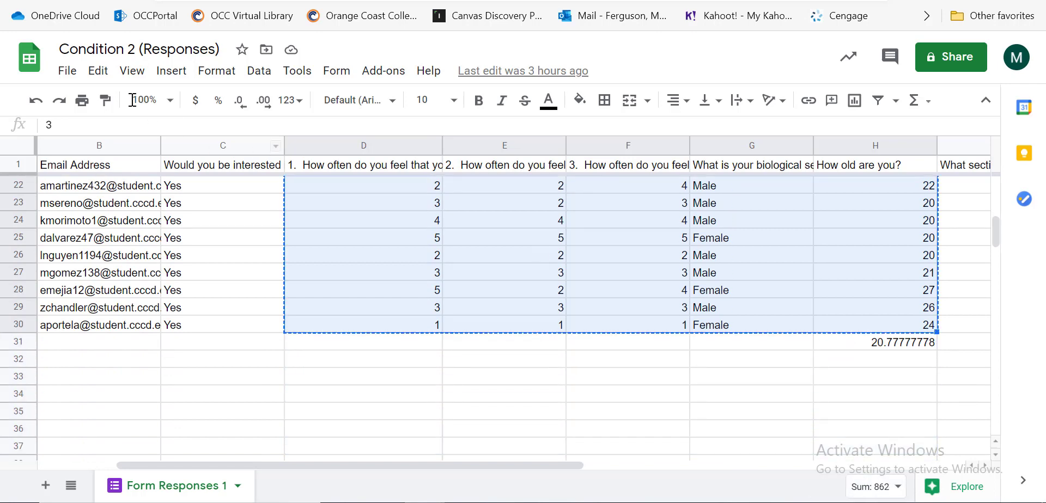
pyautogui.click(98, 76)
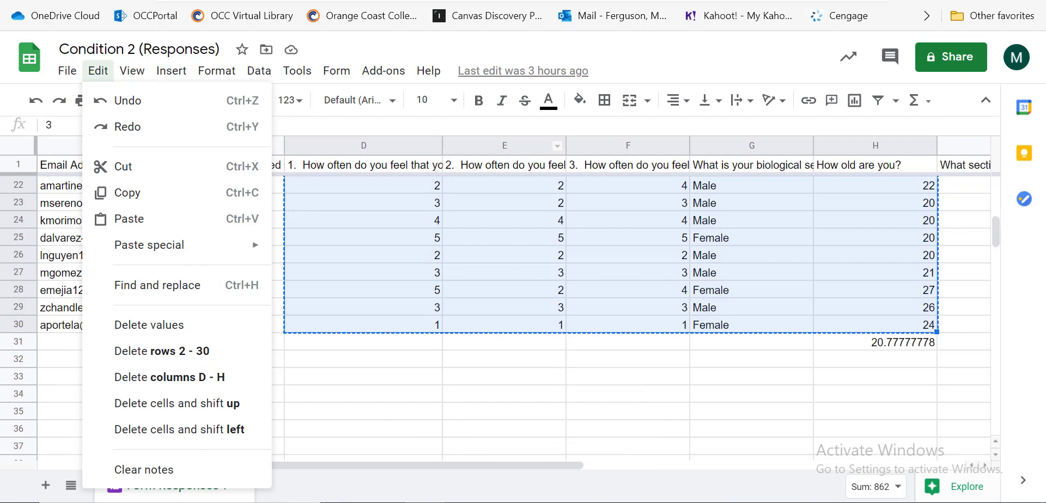
# Remove the Average score column from the Between Subjects Experiment data set and paste the Condition 2 responses starting at C27.
pyautogui.hotkey('ctrl', 'Tab')
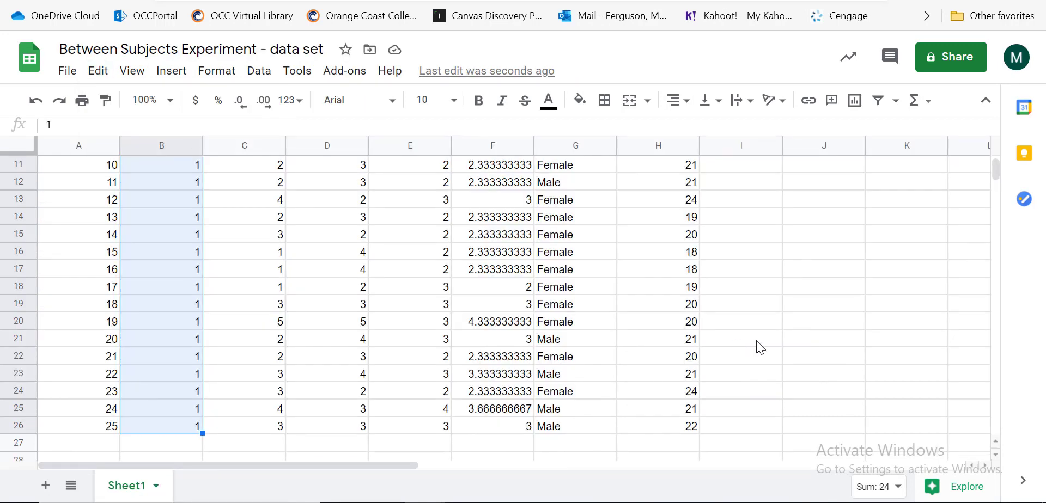
pyautogui.scroll(-2, 757, 341)
pyautogui.scroll(-1, 756, 342)
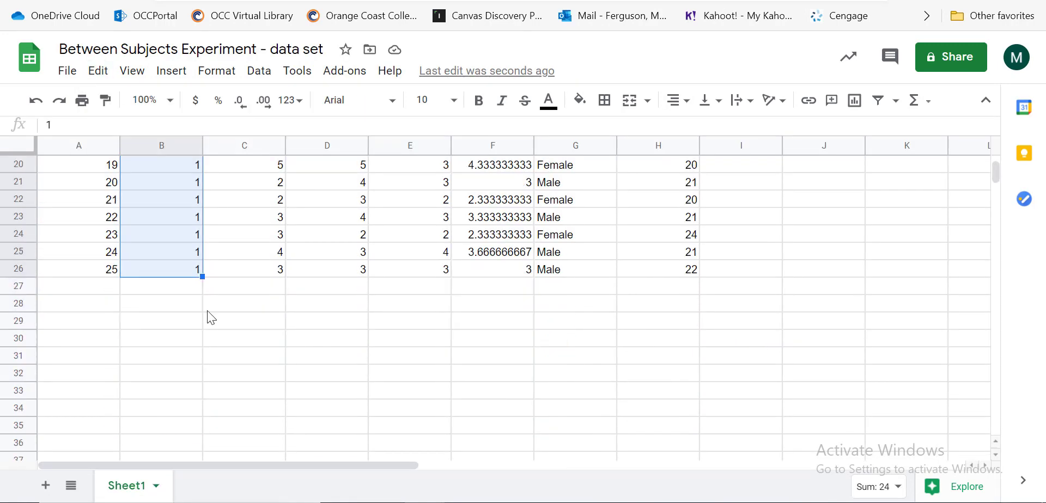
pyautogui.click(241, 287)
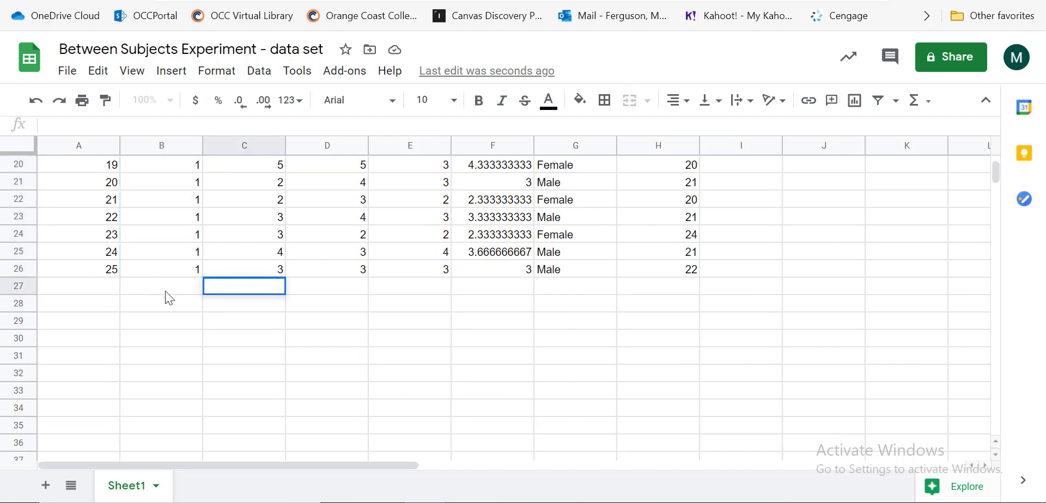
pyautogui.hotkey('ctrl', 'z')
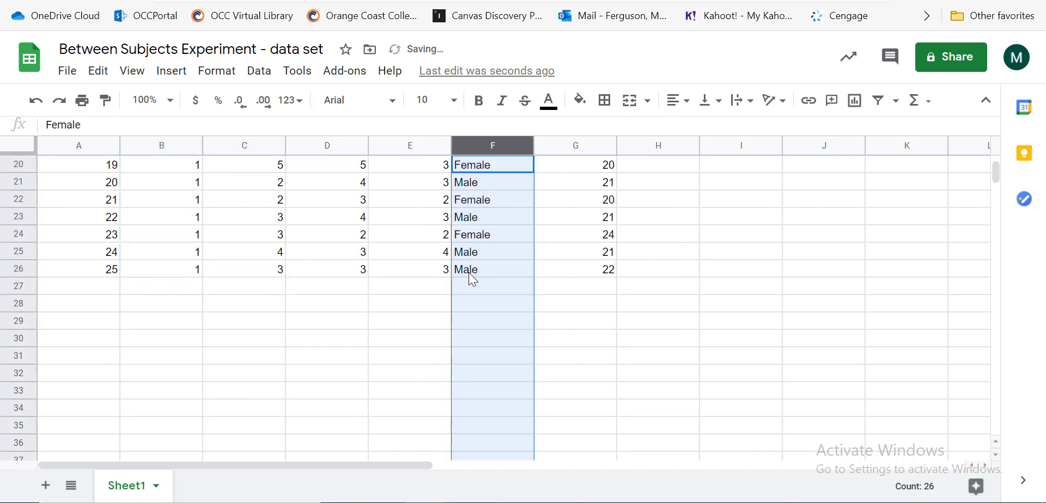
pyautogui.click(241, 285)
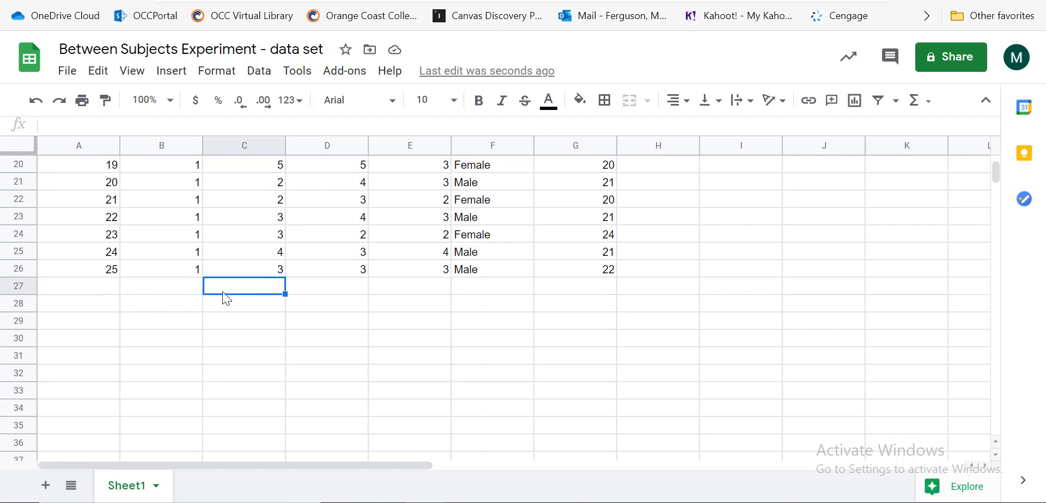
pyautogui.hotkey('ctrl', 'v')
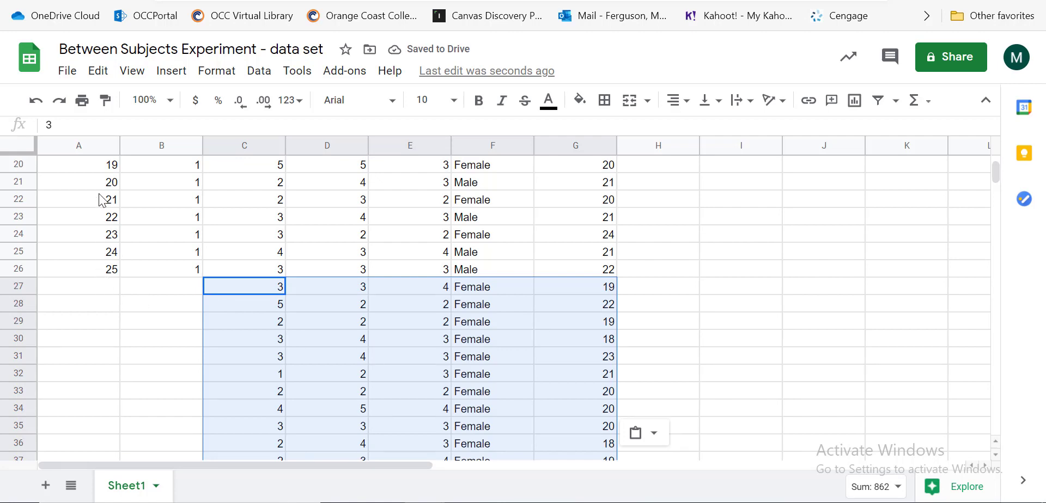
# Continue the participant numbering in column A down through the pasted Condition 2 rows.
pyautogui.moveTo(104, 182)
pyautogui.mouseDown()
pyautogui.moveTo(115, 394)
pyautogui.moveTo(139, 5)
pyautogui.moveTo(211, 423)
pyautogui.moveTo(109, 452)
pyautogui.moveTo(108, 466)
pyautogui.moveTo(106, 353)
pyautogui.moveTo(106, 497)
pyautogui.moveTo(102, 147)
pyautogui.moveTo(100, 207)
pyautogui.moveTo(101, 180)
pyautogui.mouseUp()
pyautogui.scroll(12, 198, 217)
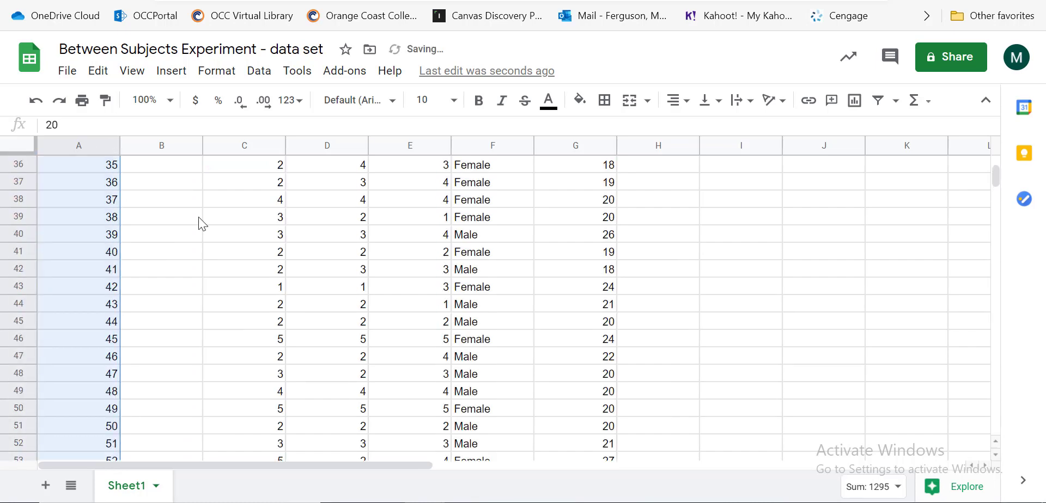
# Enter the condition value 2 for participants 26 through 32 in B27:B33.
pyautogui.scroll(-2, 198, 217)
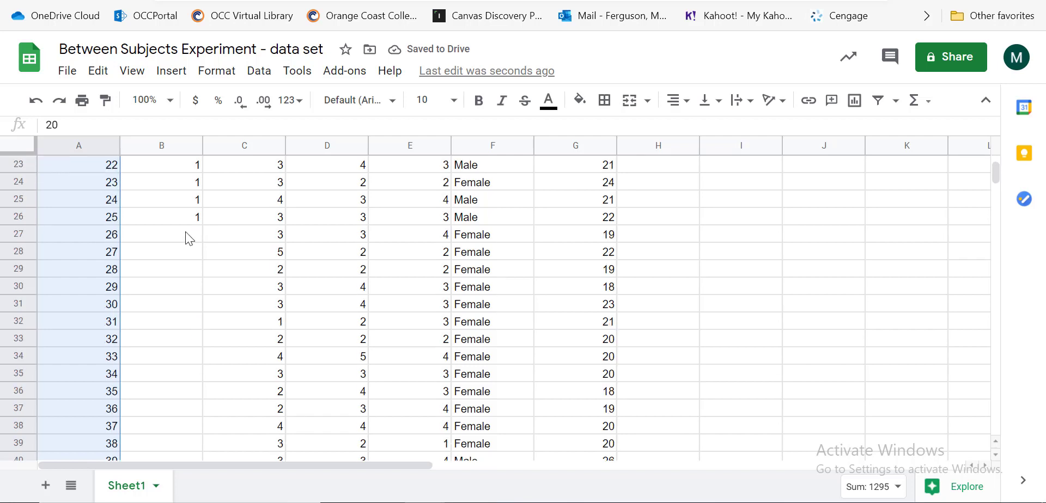
pyautogui.click(185, 236)
pyautogui.write('2')
pyautogui.press('Return')
pyautogui.write('2')
pyautogui.press('Return')
pyautogui.write('2')
pyautogui.press('Return')
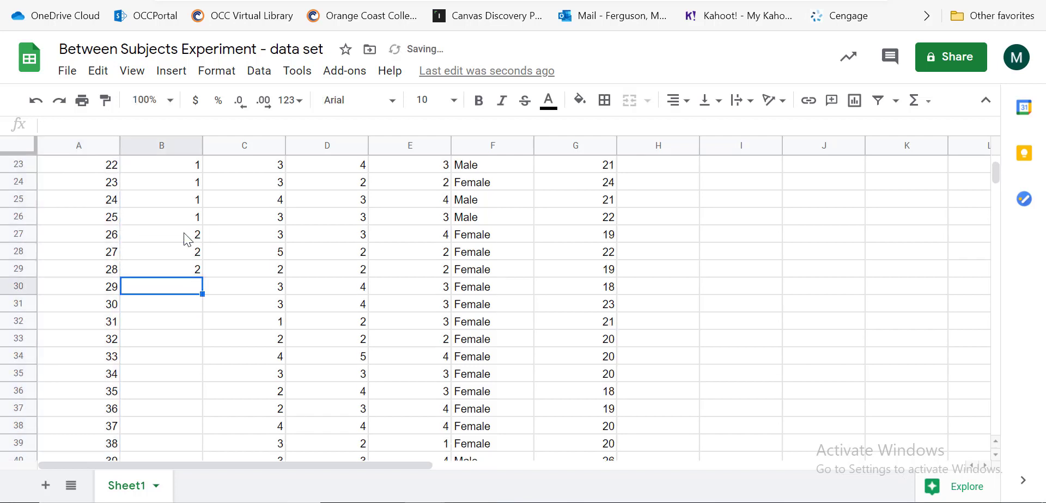
pyautogui.write('2')
pyautogui.press('Return')
pyautogui.write('2')
pyautogui.press('Return')
pyautogui.write('2')
pyautogui.press('Return')
pyautogui.write('2')
pyautogui.click(184, 235)
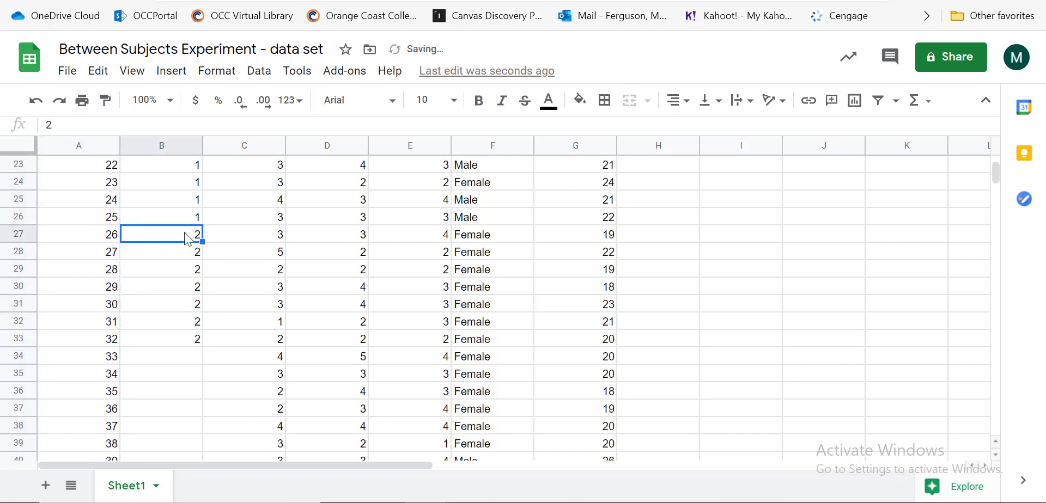
# Fill the condition value 2 down column B from participant 26 through participant 54, ending at B55.
pyautogui.moveTo(202, 241); pyautogui.dragTo(188, 361)
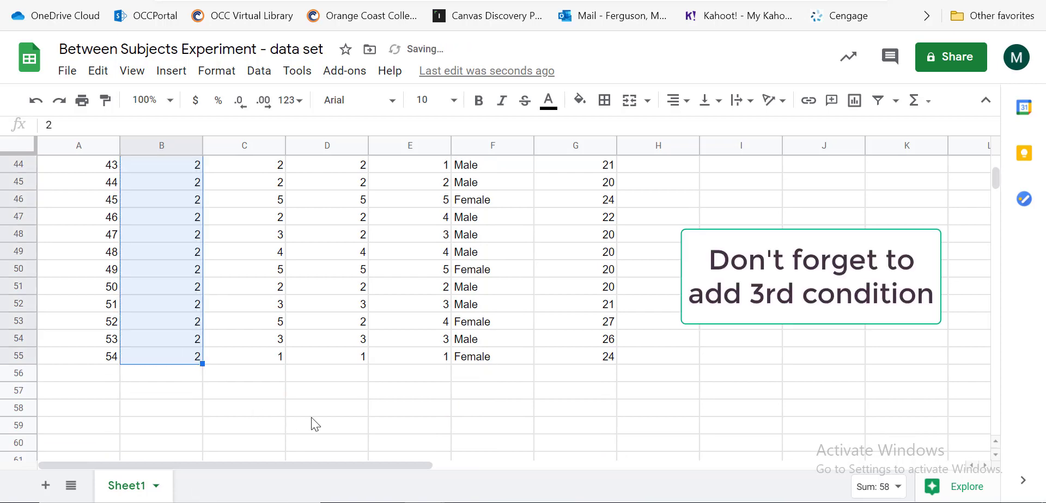
# Freeze the first row so the column headers stay fixed at the head of the data set.
pyautogui.scroll(15, 312, 418)
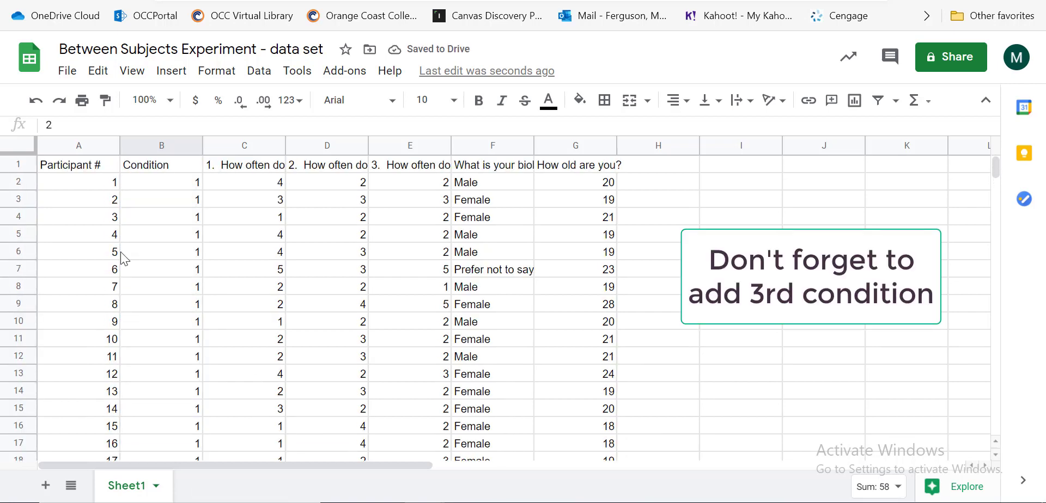
pyautogui.click(17, 166)
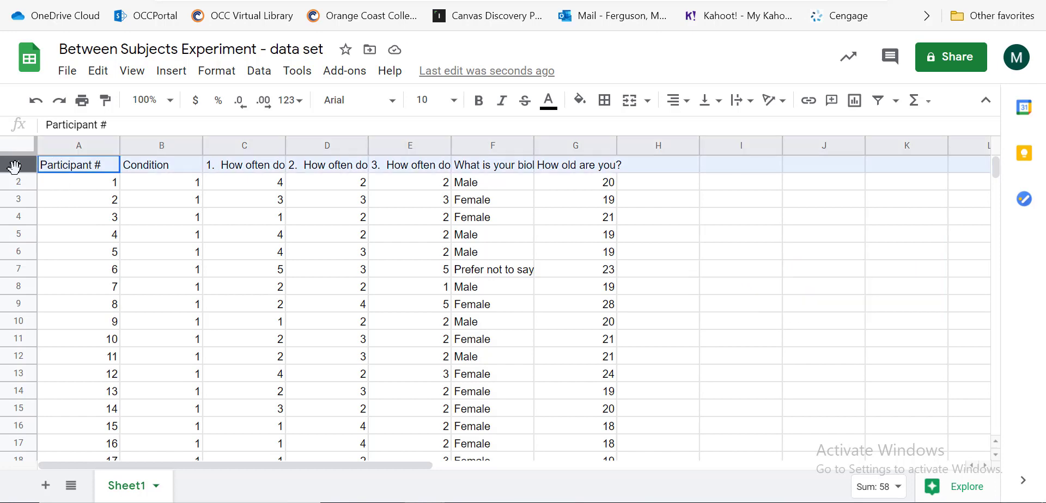
pyautogui.click(98, 71)
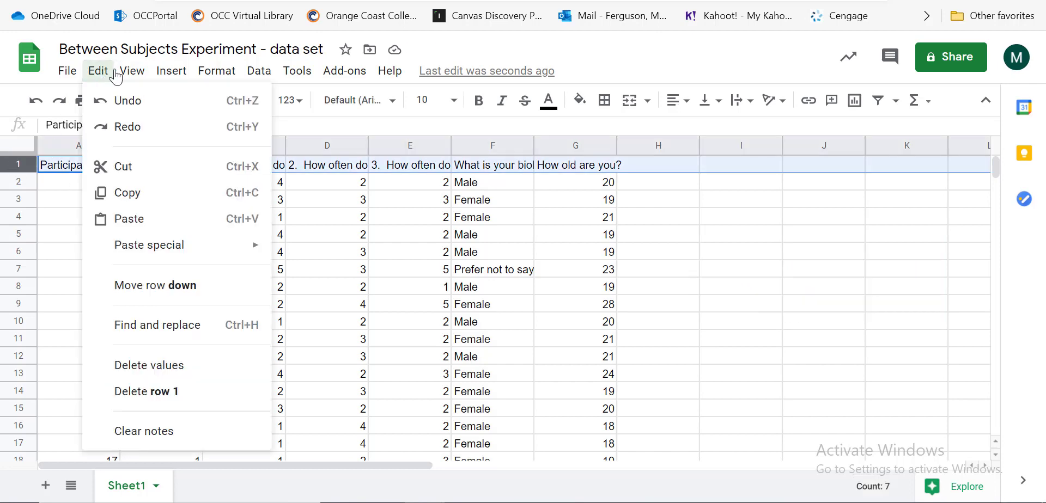
pyautogui.click(132, 72)
pyautogui.moveTo(158, 107)
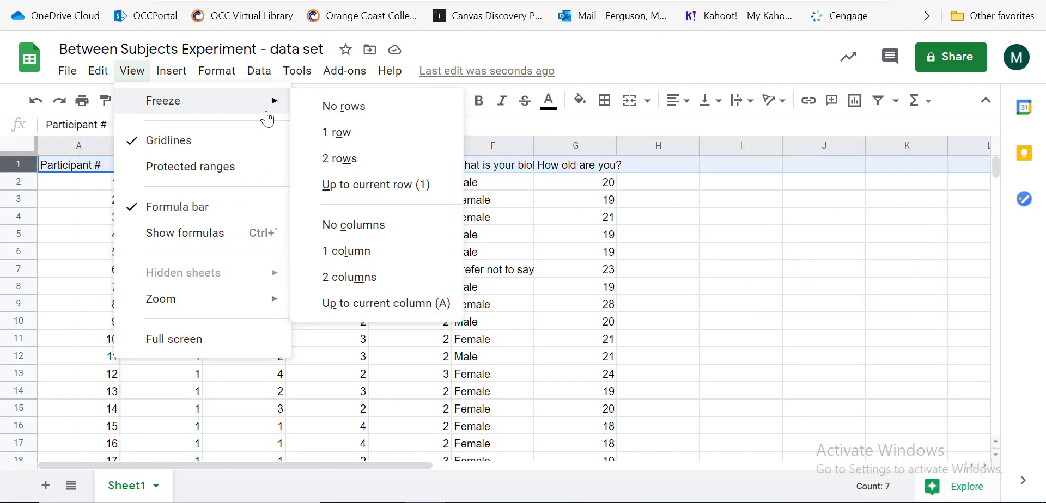
pyautogui.click(323, 134)
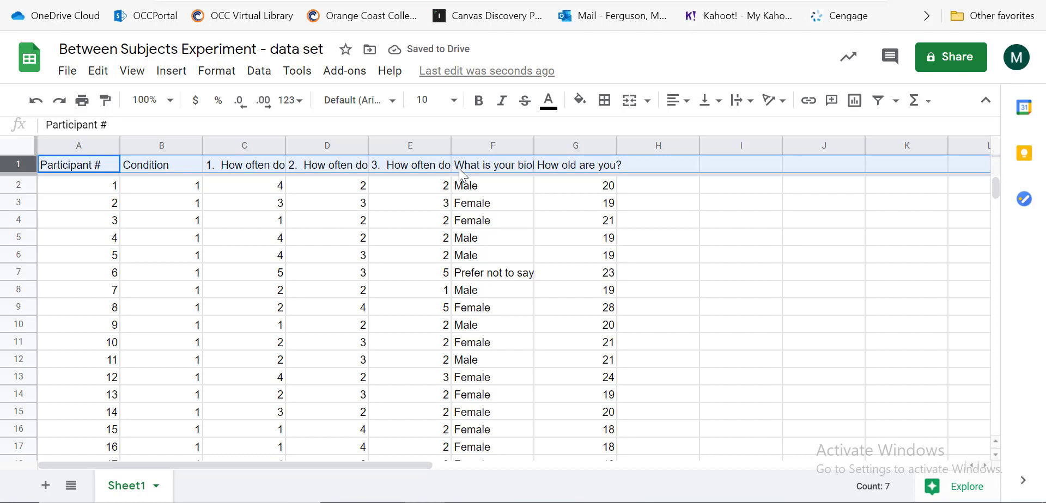
# Insert a new column before the biological sex column and enter the header Average in F1.
pyautogui.click(486, 145)
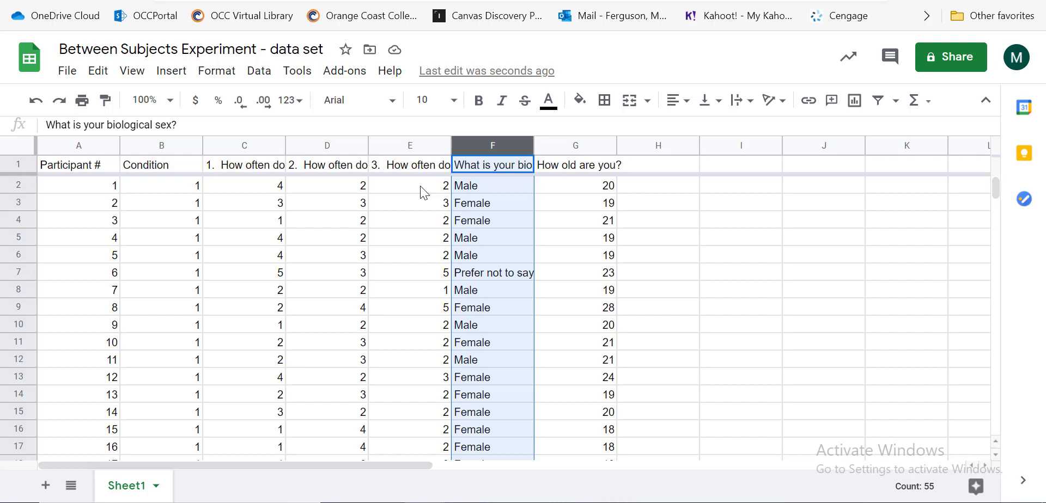
pyautogui.click(171, 71)
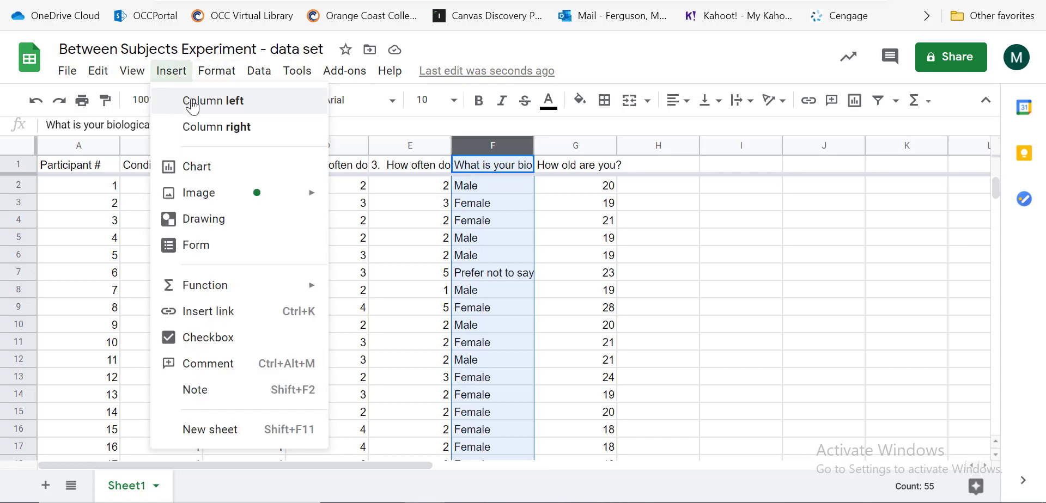
pyautogui.click(192, 103)
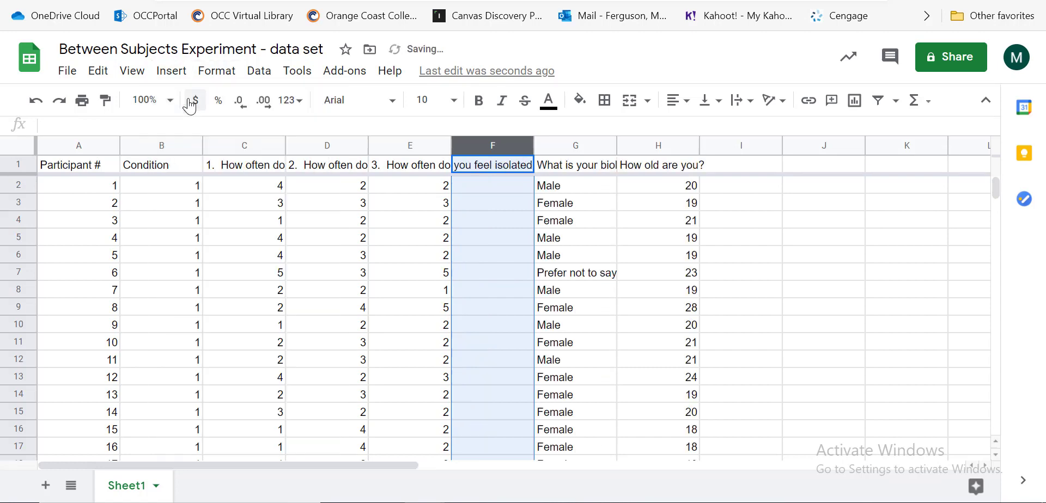
pyautogui.click(481, 166)
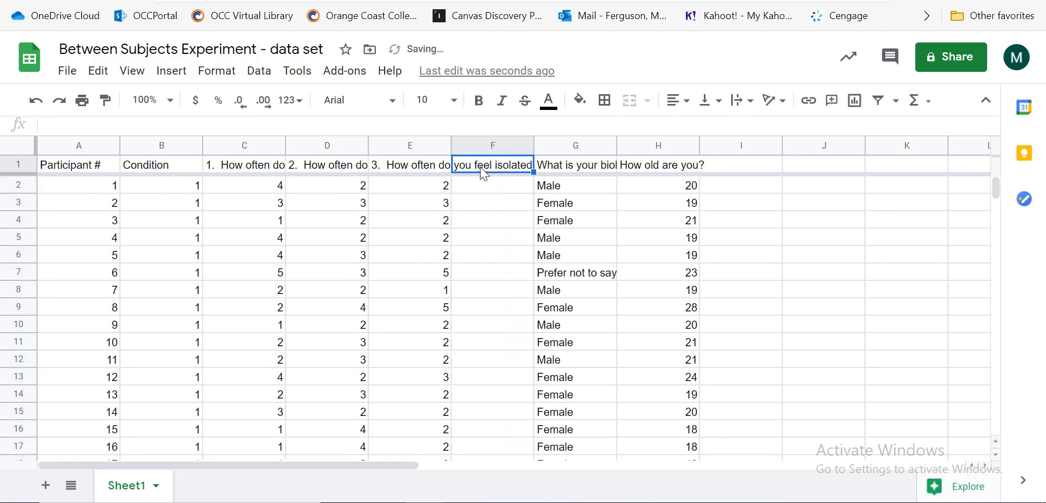
pyautogui.write('Average')
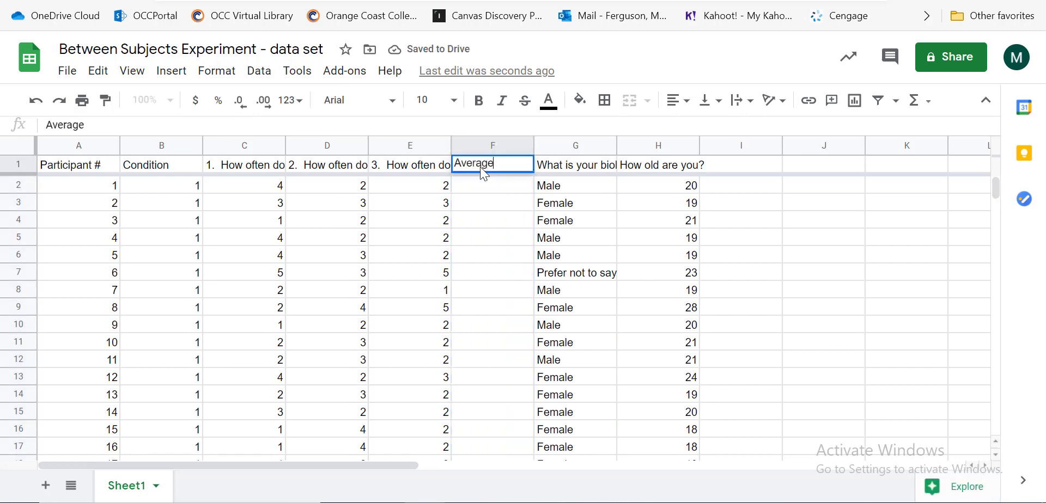
# Calculate each participant's average of the three question scores, using =AVERAGE(C2:E2) in F2 and filling the formula down the Average column.
pyautogui.click(483, 186)
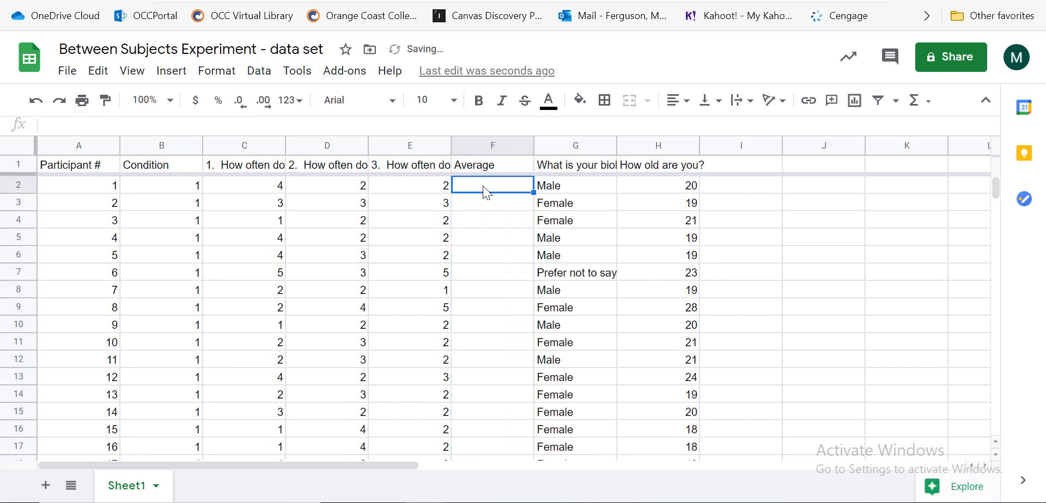
pyautogui.click(913, 106)
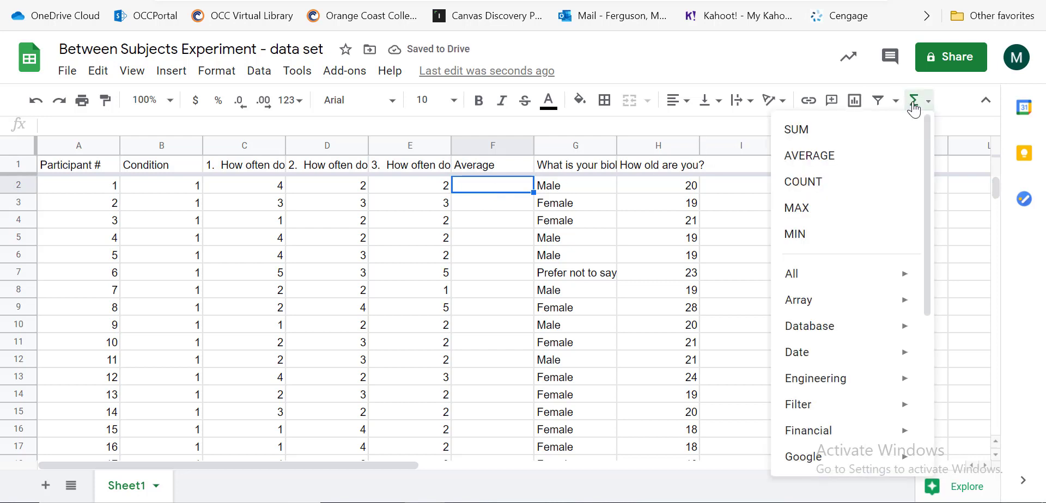
pyautogui.click(842, 164)
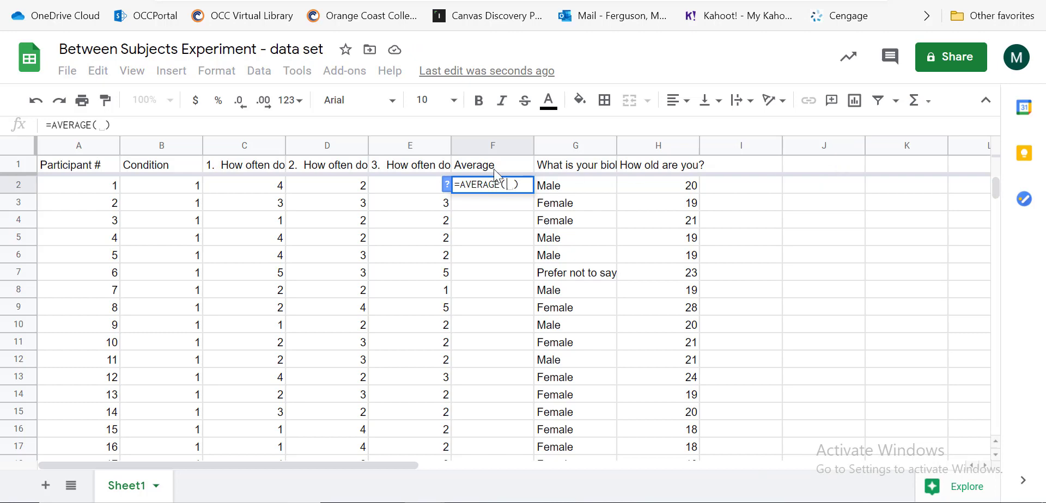
pyautogui.moveTo(249, 185); pyautogui.dragTo(386, 188)
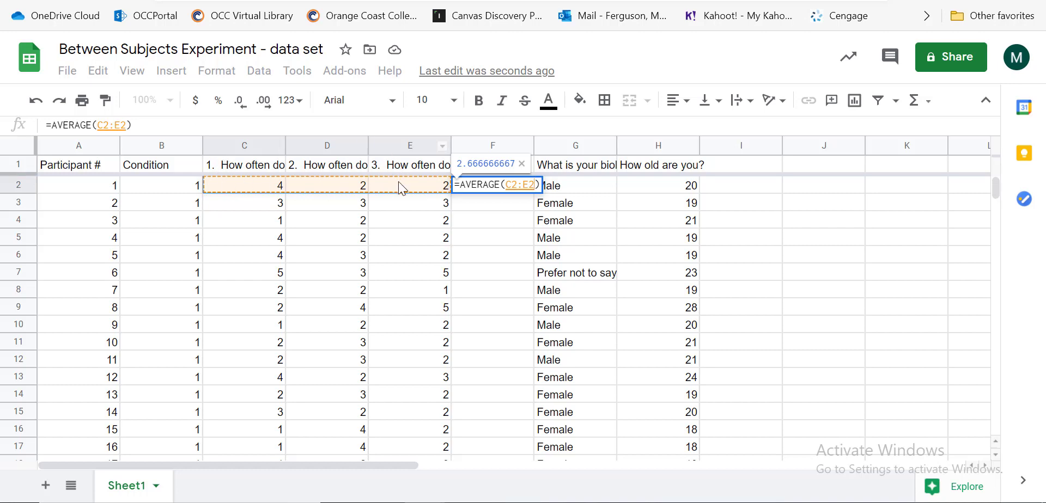
pyautogui.press('Return')
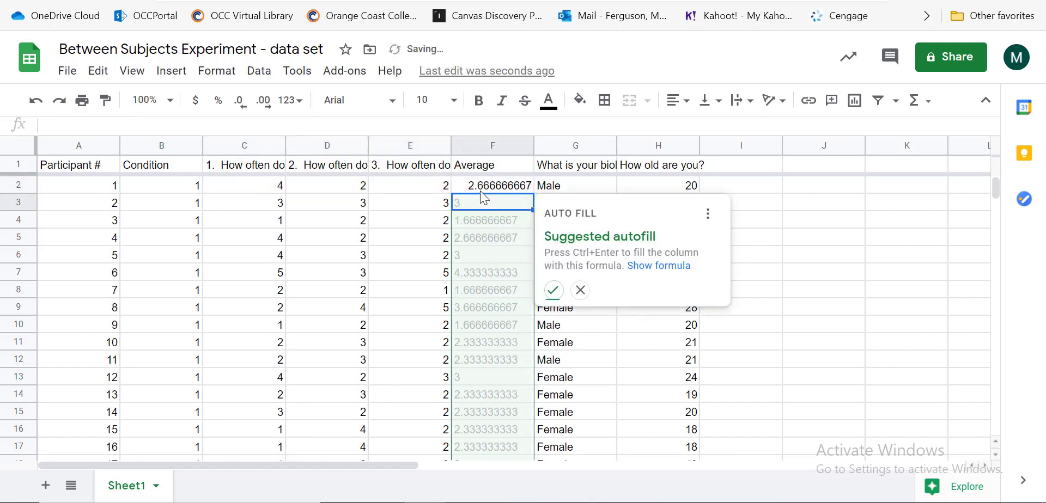
pyautogui.click(553, 291)
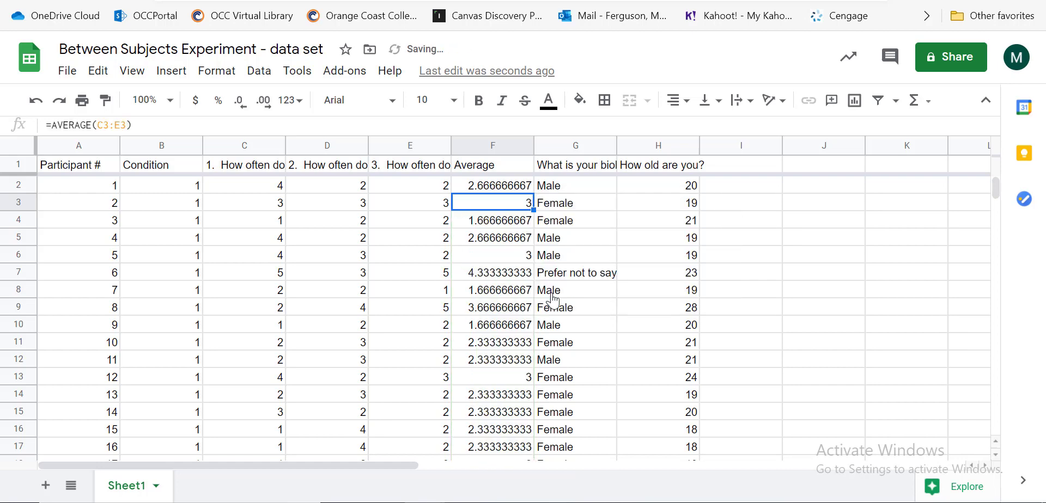
pyautogui.scroll(-12, 501, 416)
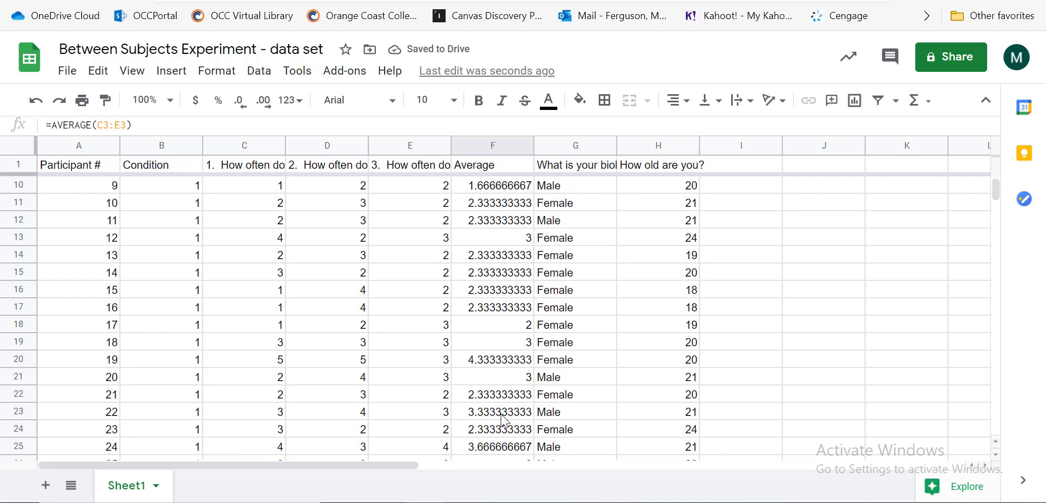
pyautogui.scroll(-3, 502, 416)
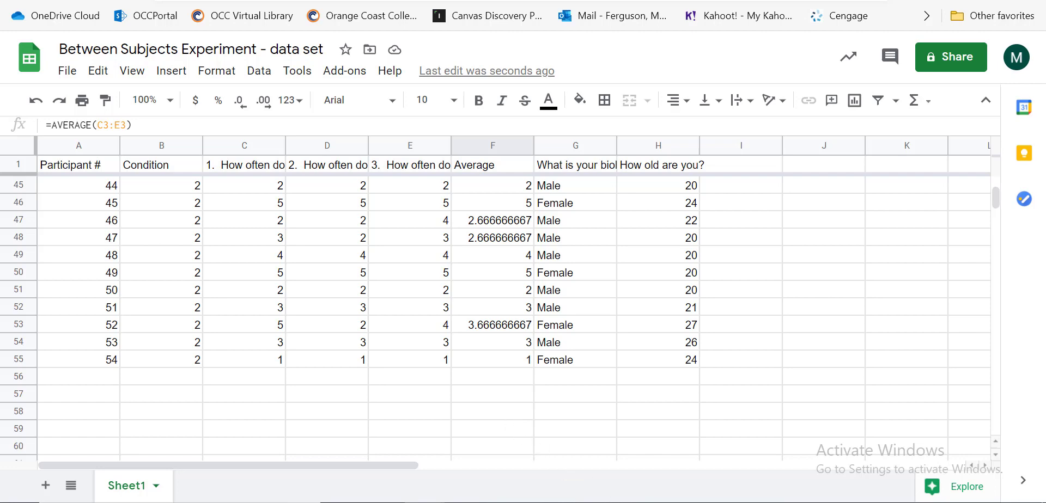
pyautogui.click(657, 502)
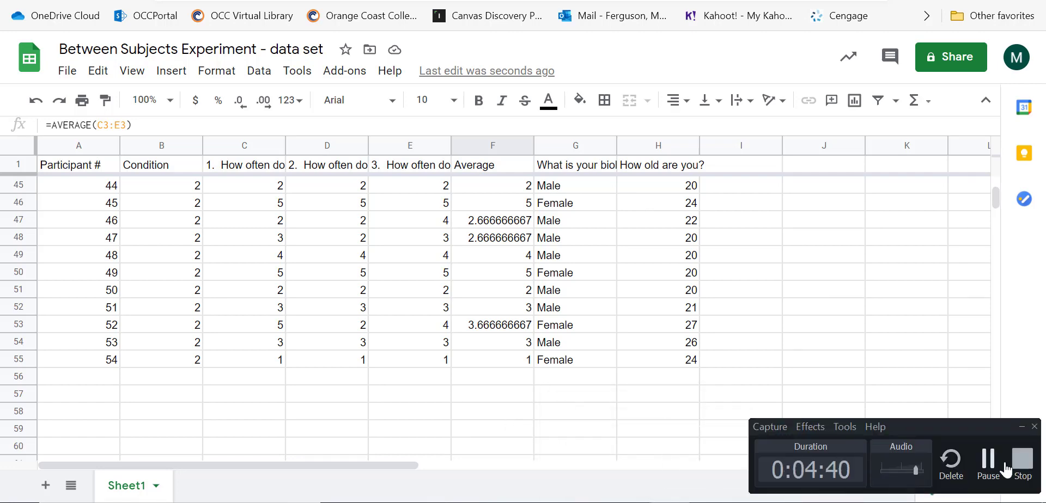